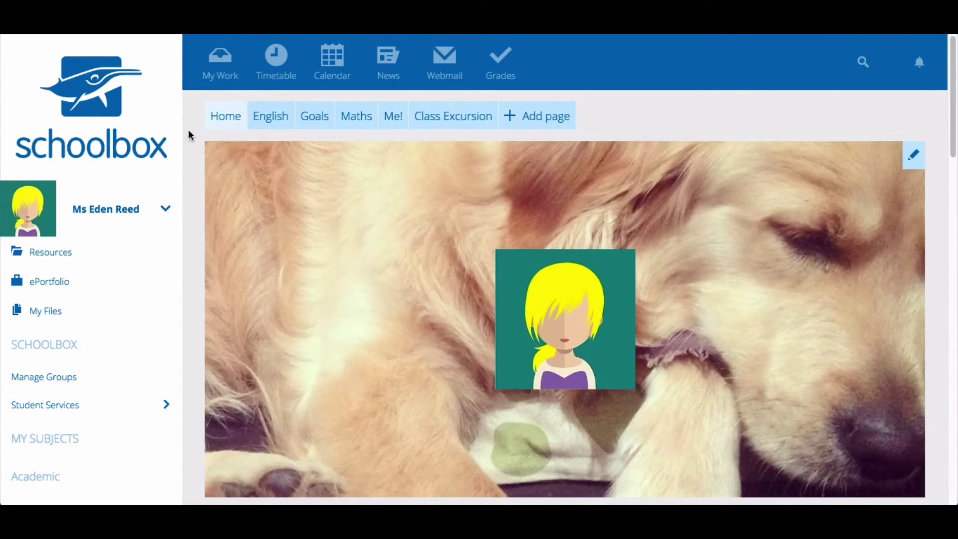
Step: View the example ePortfolio's English page and then its Goals page
click(280, 124)
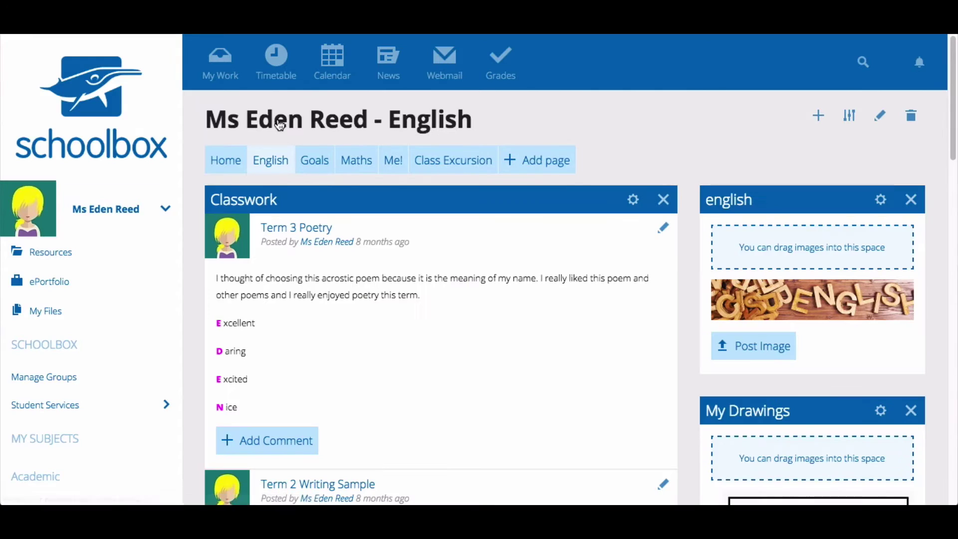
click(318, 162)
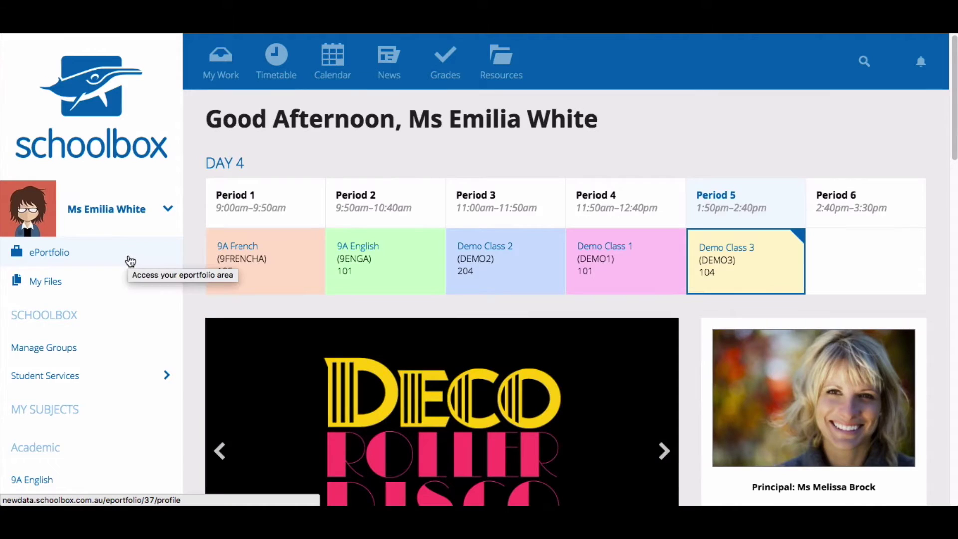
Step: Open your own ePortfolio home page and scroll through its profile sections
click(130, 261)
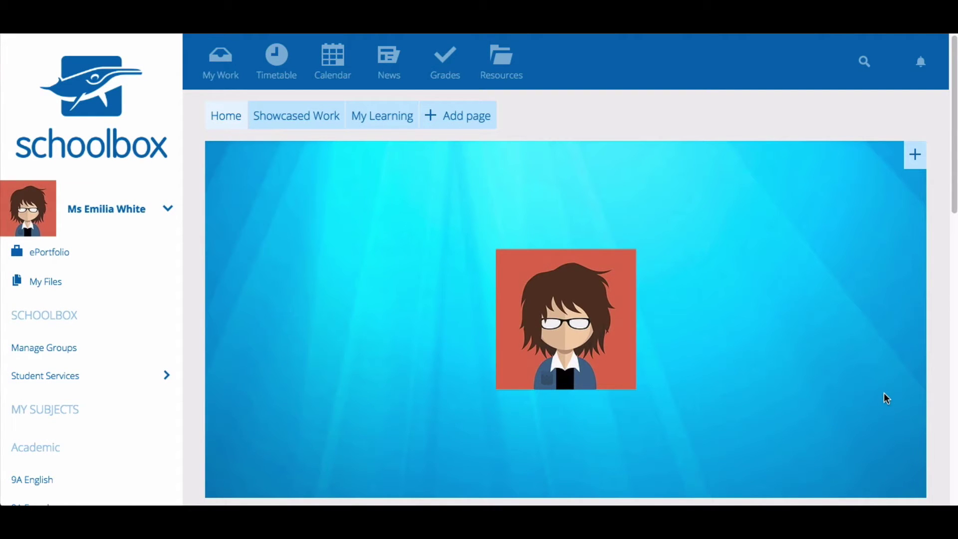
scroll(886, 397, down, 3)
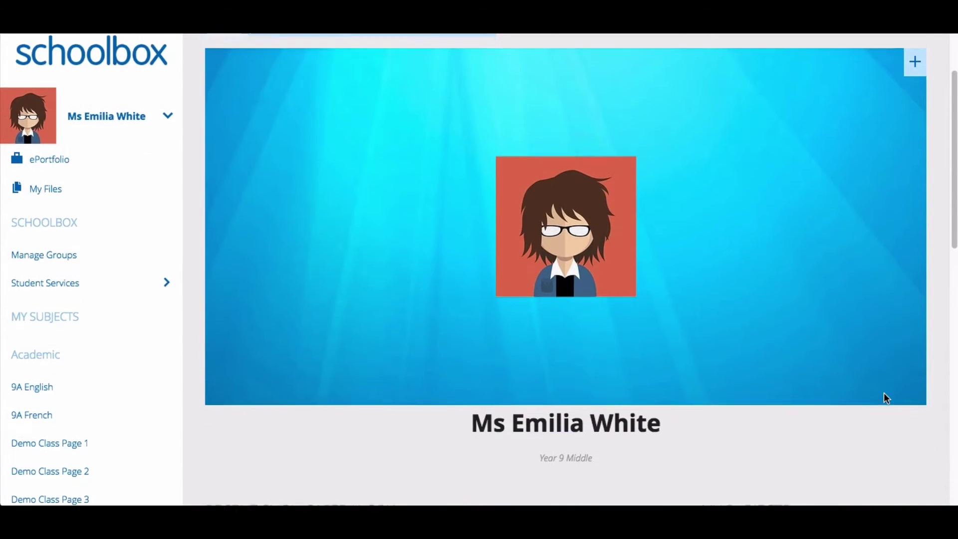
scroll(886, 398, down, 5)
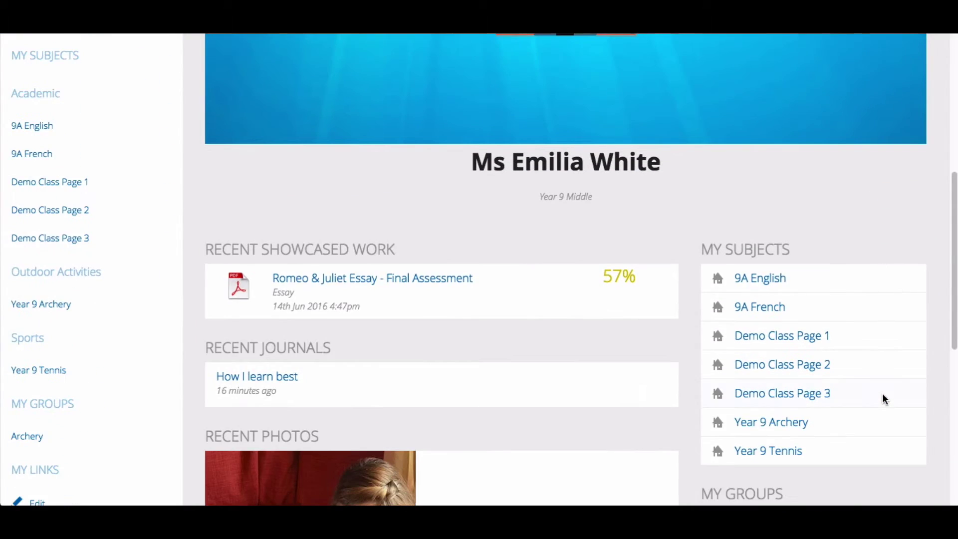
scroll(883, 397, down, 1)
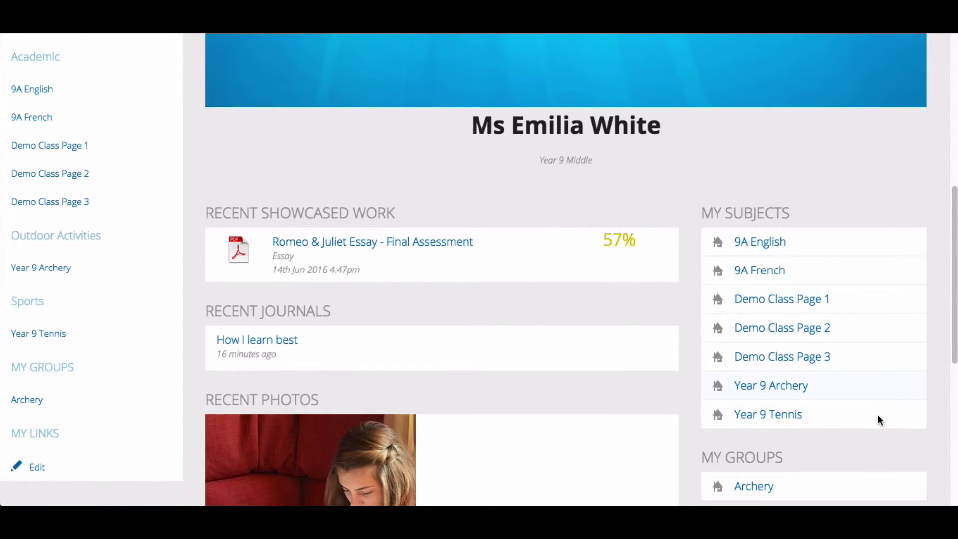
scroll(869, 447, down, 2)
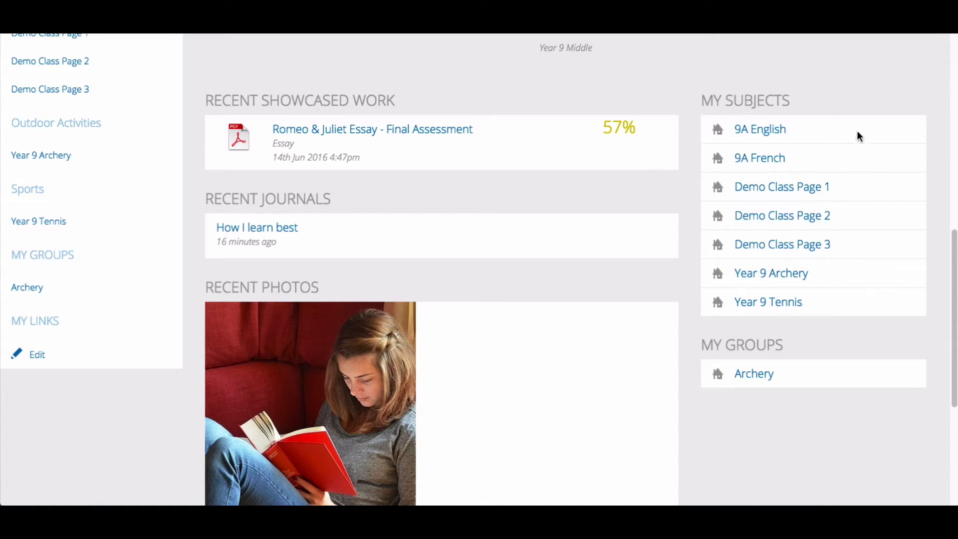
scroll(837, 97, up, 6)
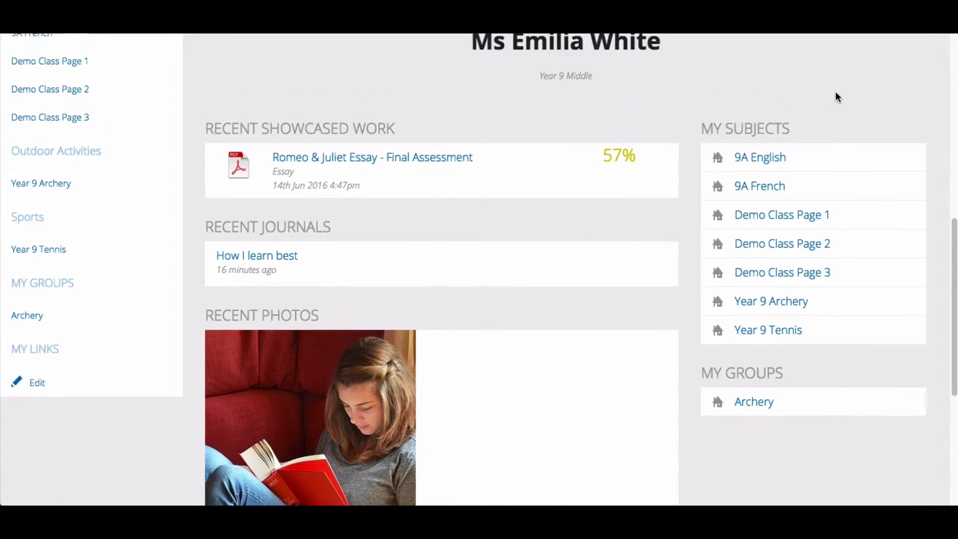
scroll(836, 91, up, 4)
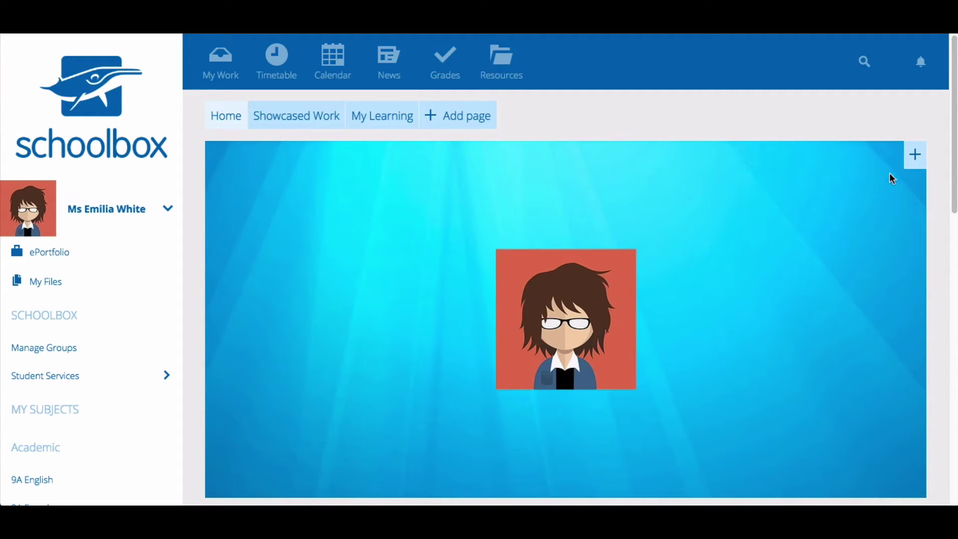
Step: Upload abacus.jpg as the new ePortfolio banner picture behind the profile photo
click(916, 157)
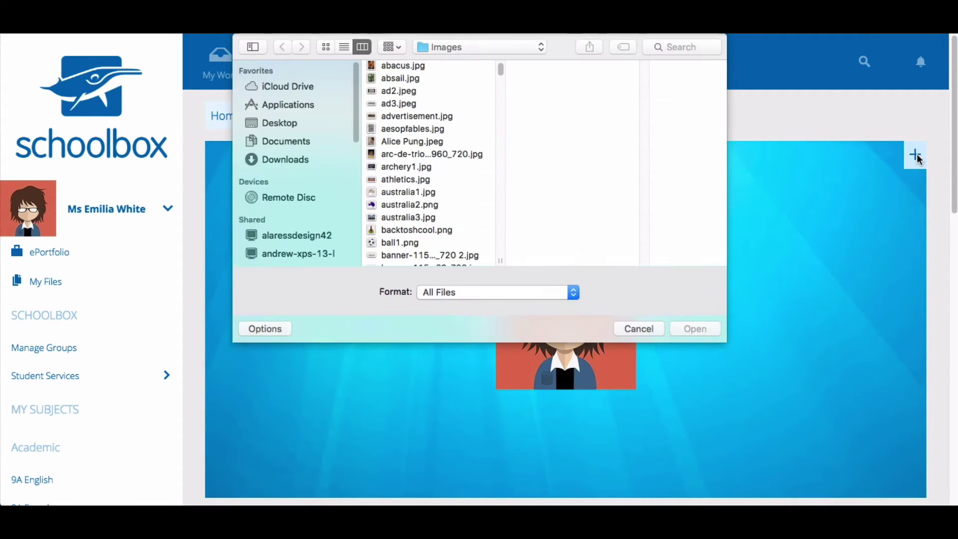
scroll(442, 137, up, 2)
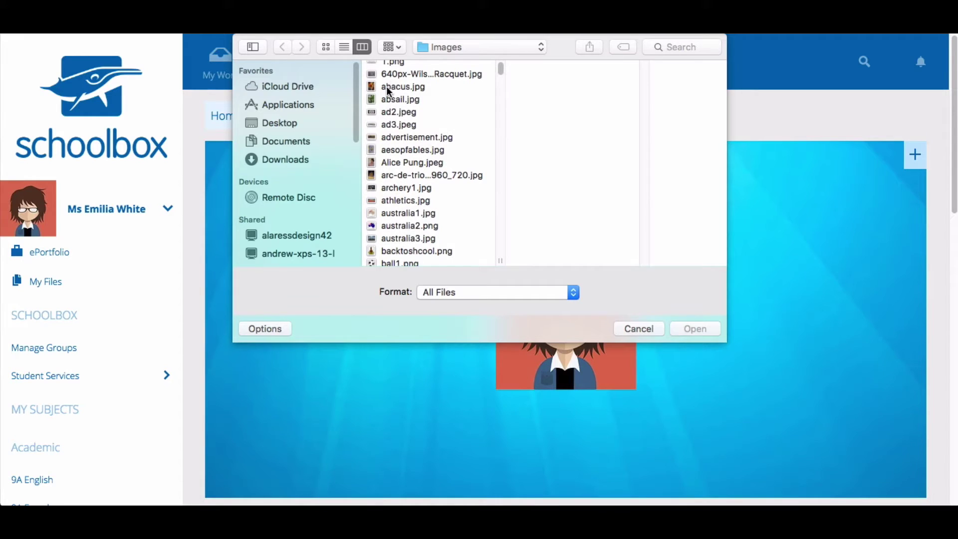
click(404, 89)
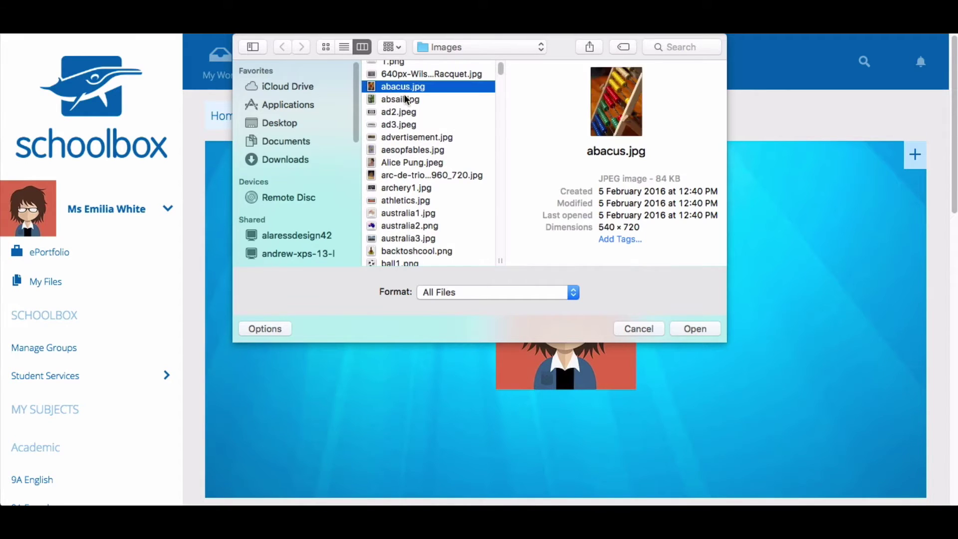
click(703, 328)
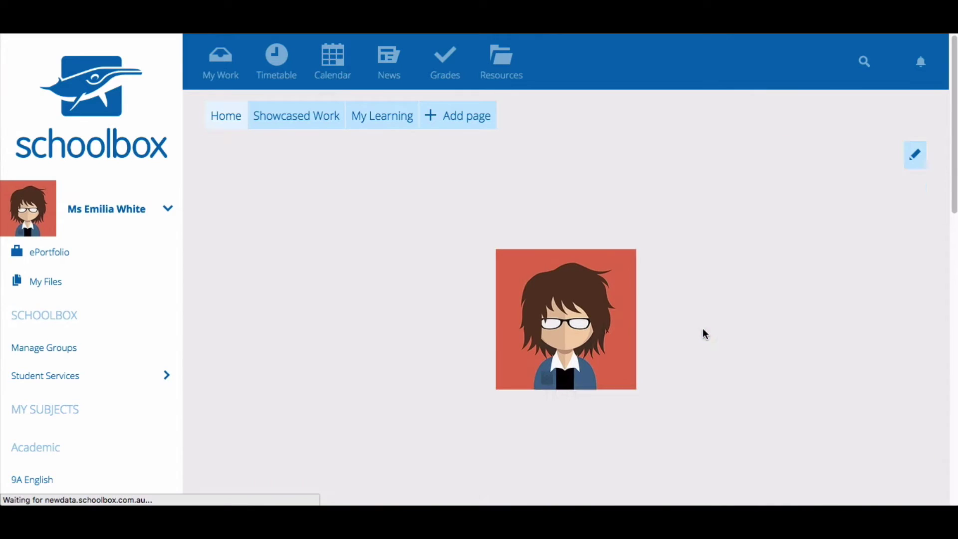
scroll(703, 333, down, 1)
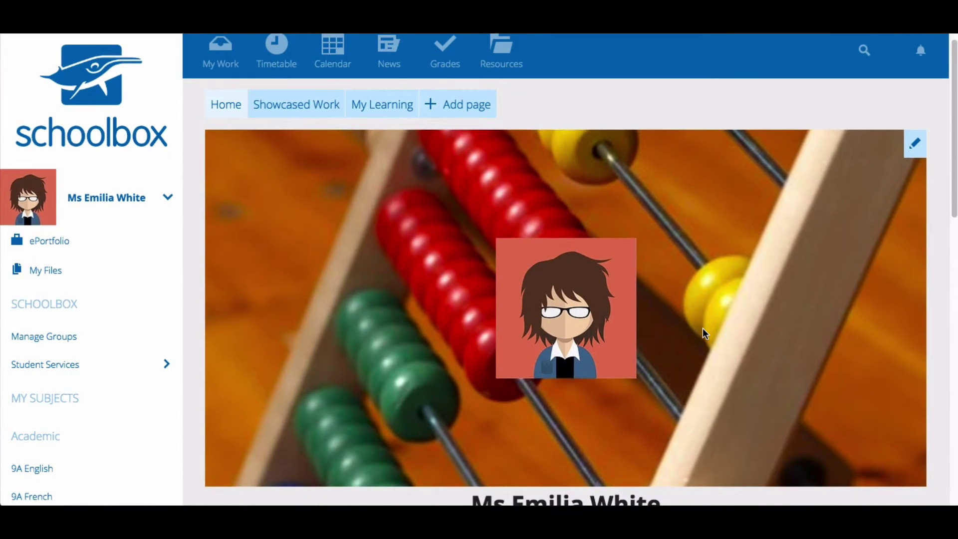
scroll(703, 329, down, 1)
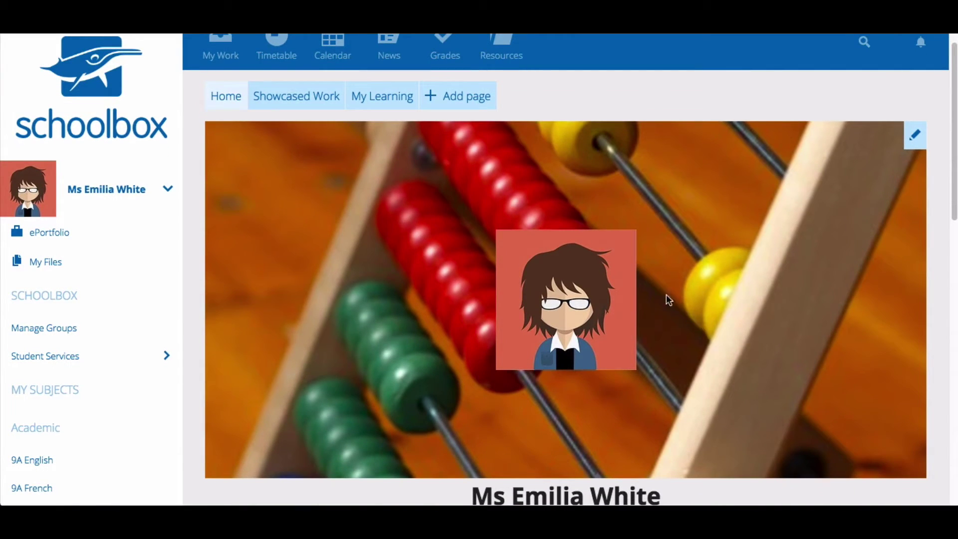
Step: Start a new page named 'Career Aspirations' using the Career Aspirations template
click(454, 96)
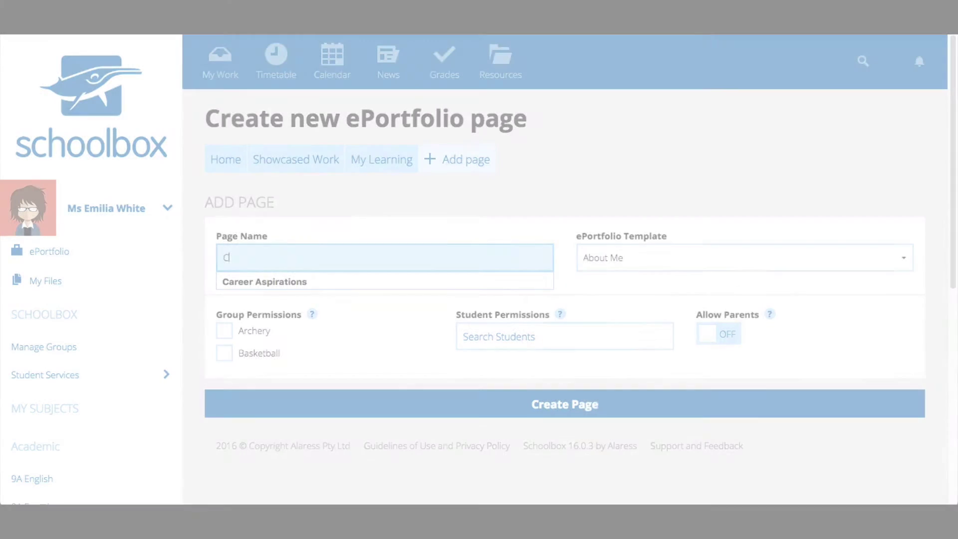
text(areer Aspirations)
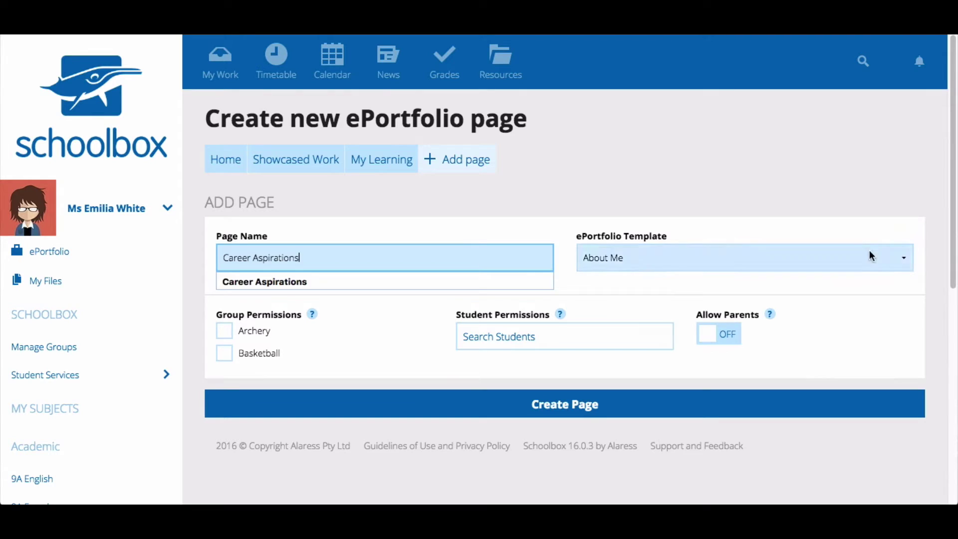
click(871, 254)
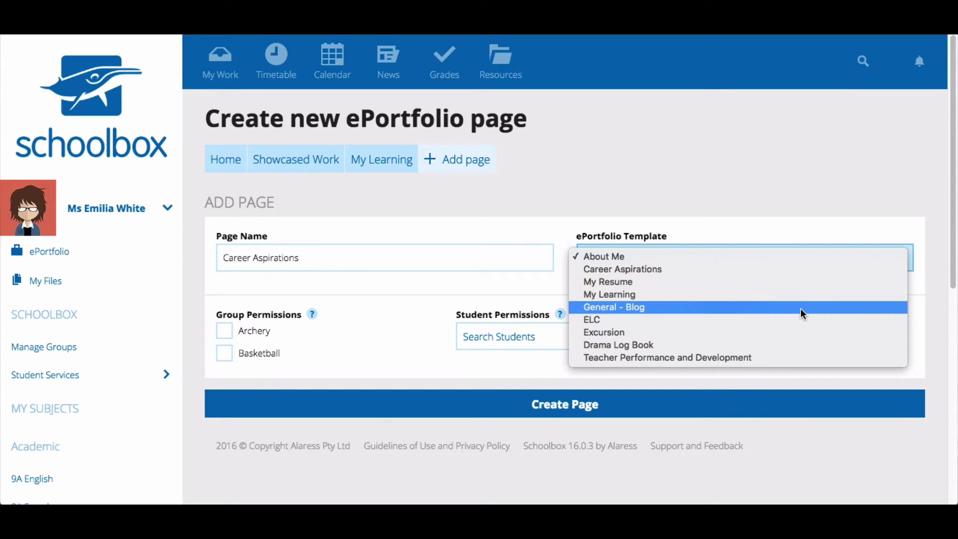
click(805, 270)
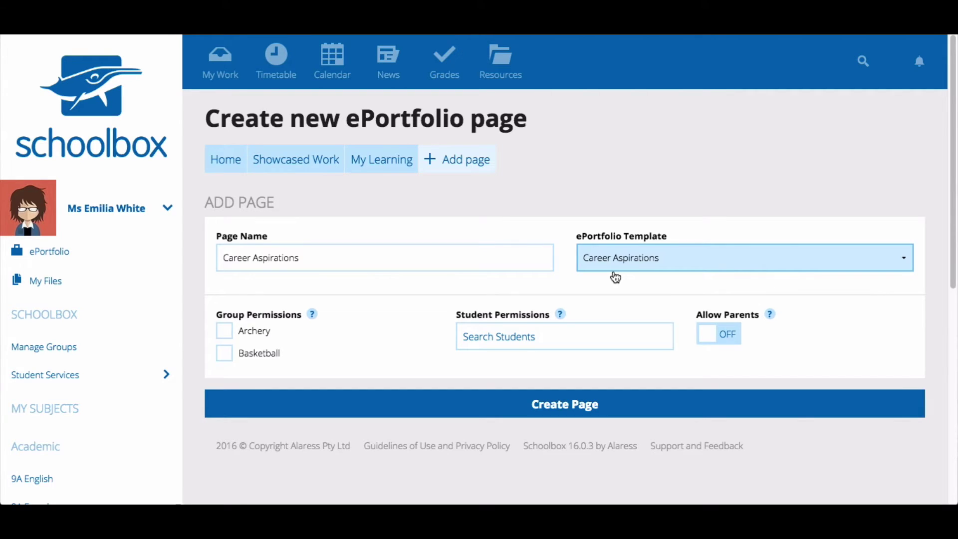
Step: Grant the Basketball group view access, leaving the Archery group without access
click(428, 332)
click(423, 343)
click(341, 339)
click(316, 340)
mouse_move(313, 315)
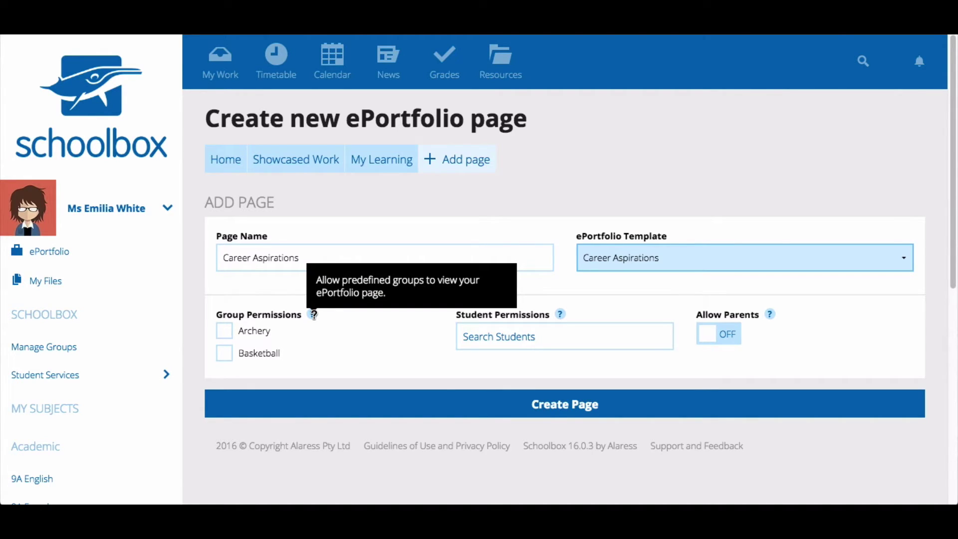
click(225, 356)
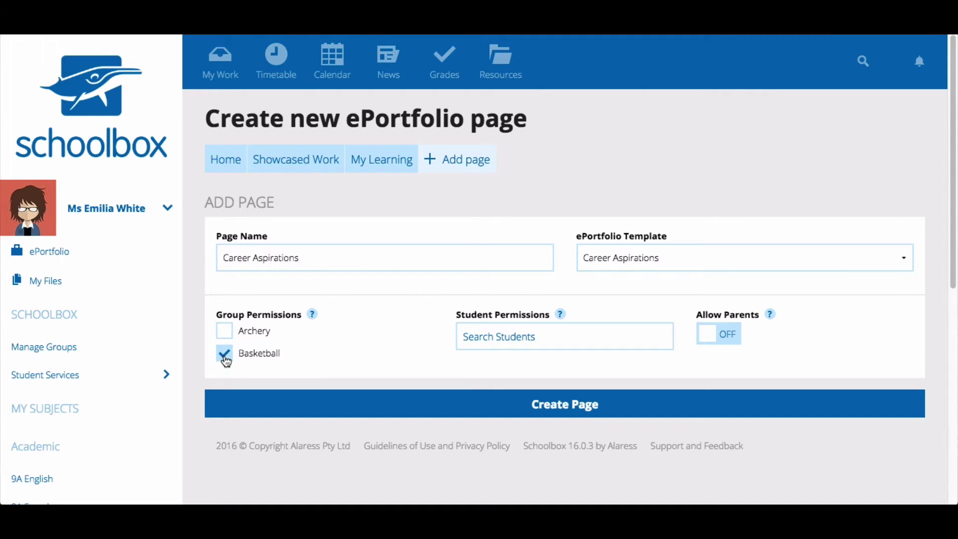
Step: Add two Year 9 students to Student Permissions by searching their names
click(505, 340)
text(Leon)
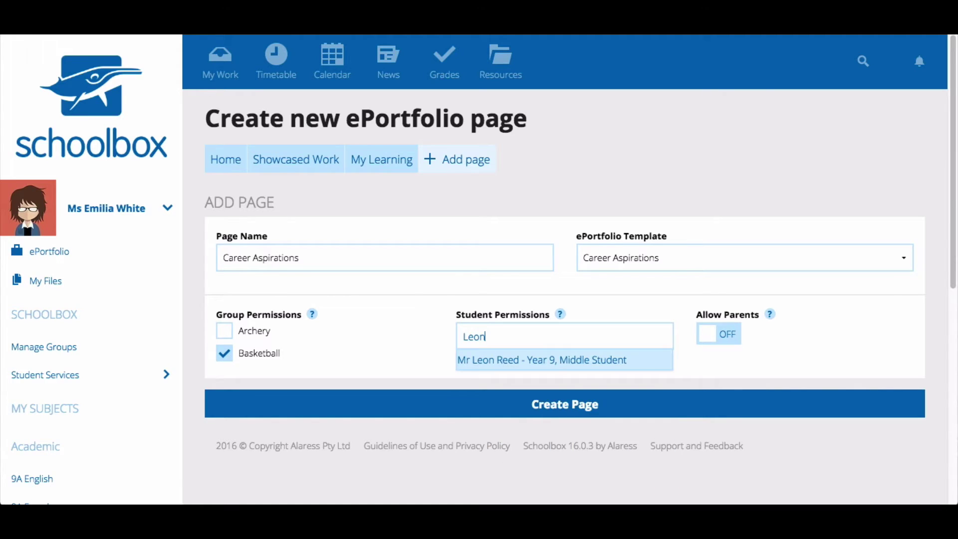
click(504, 358)
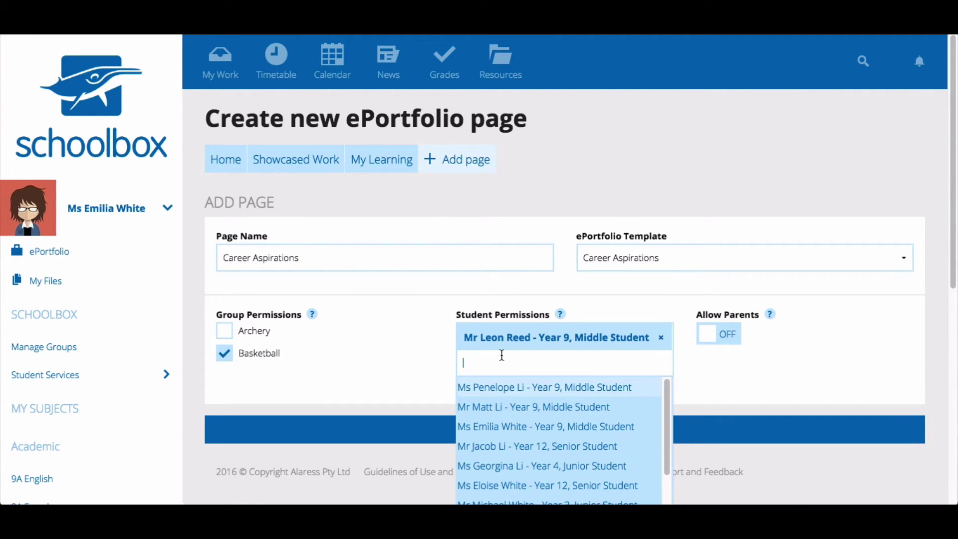
text(Matt)
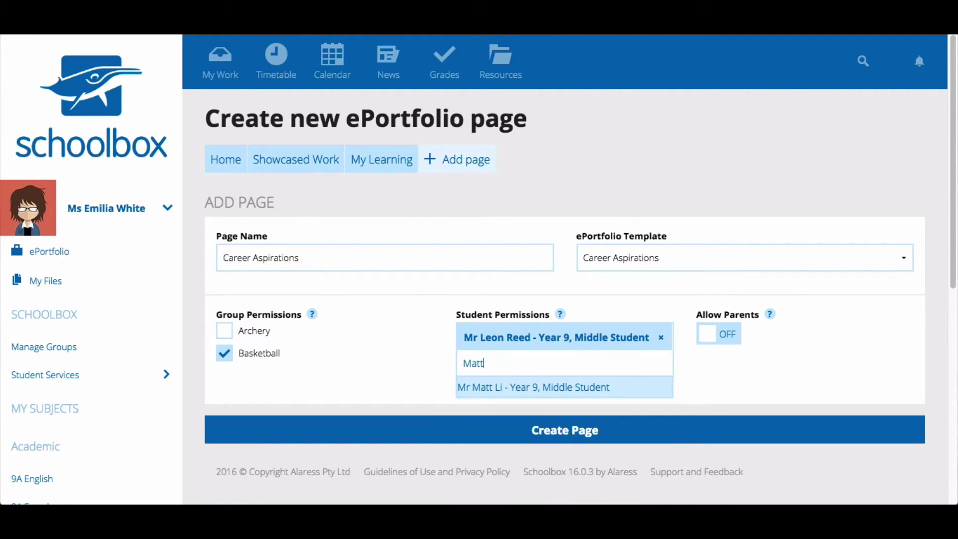
click(491, 387)
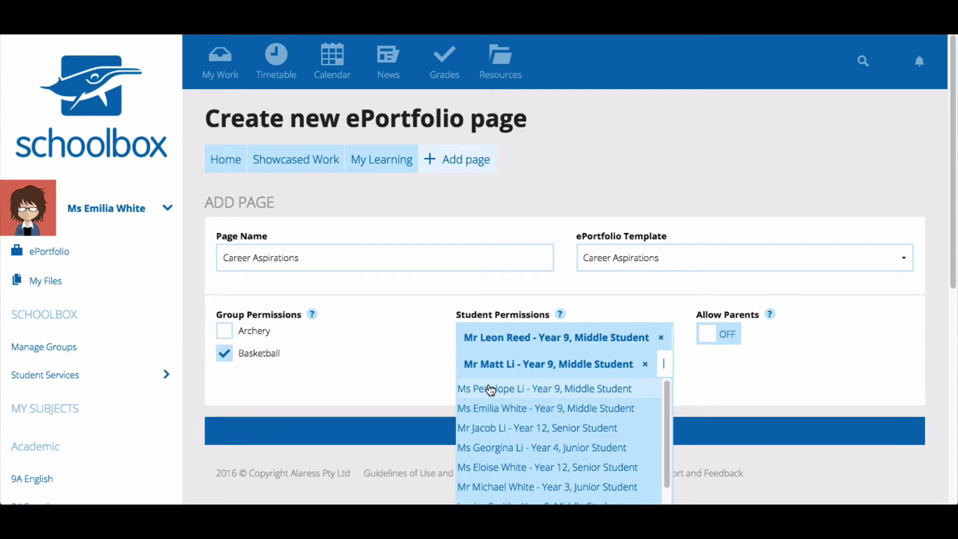
click(795, 370)
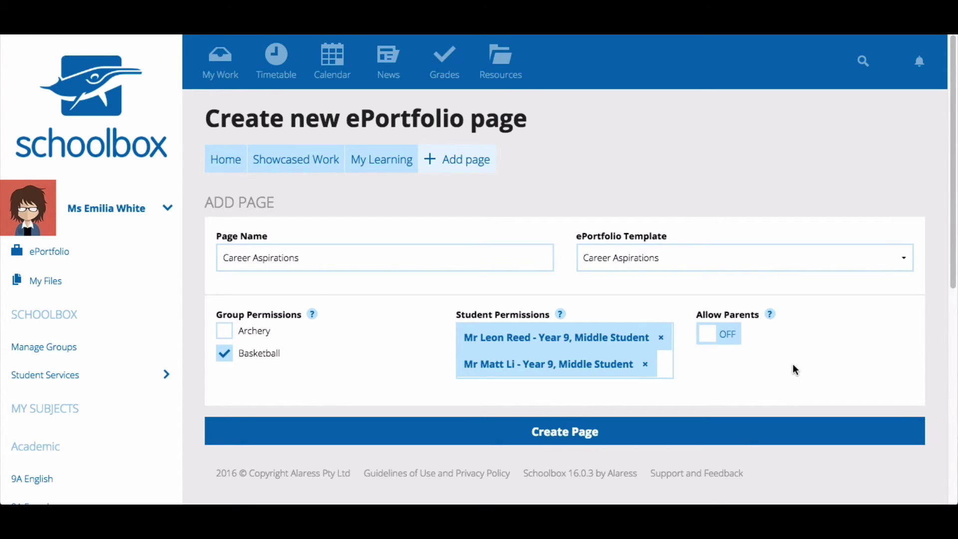
Step: Leave parent access off and create the page
click(726, 343)
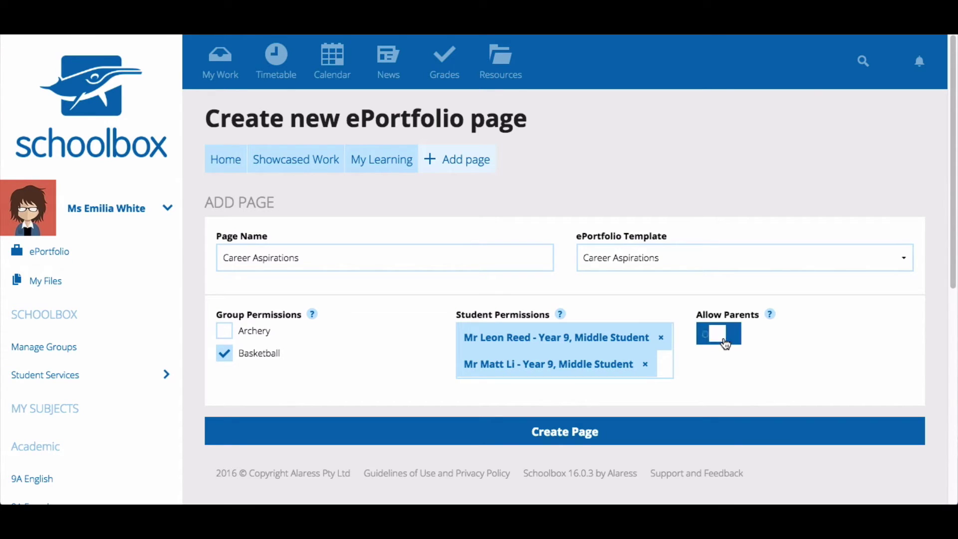
click(725, 344)
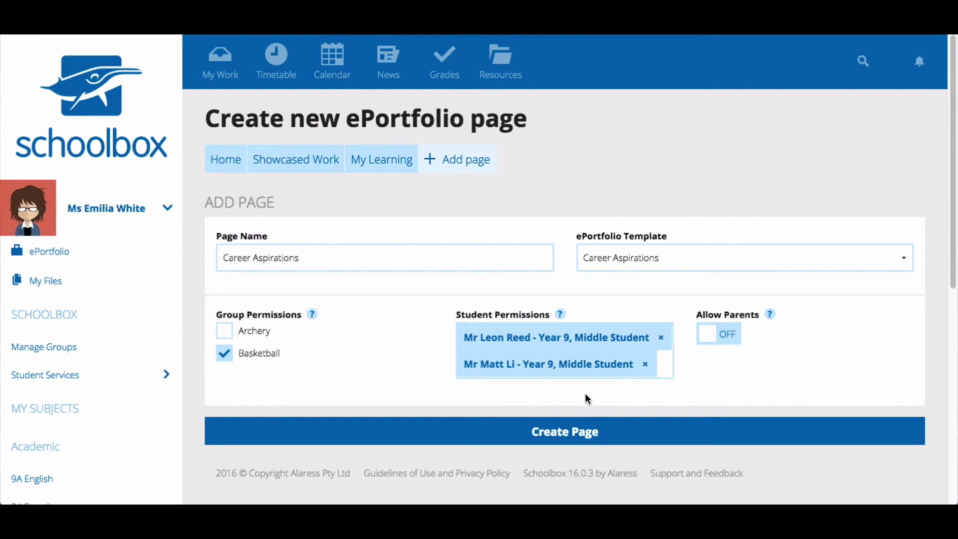
click(583, 445)
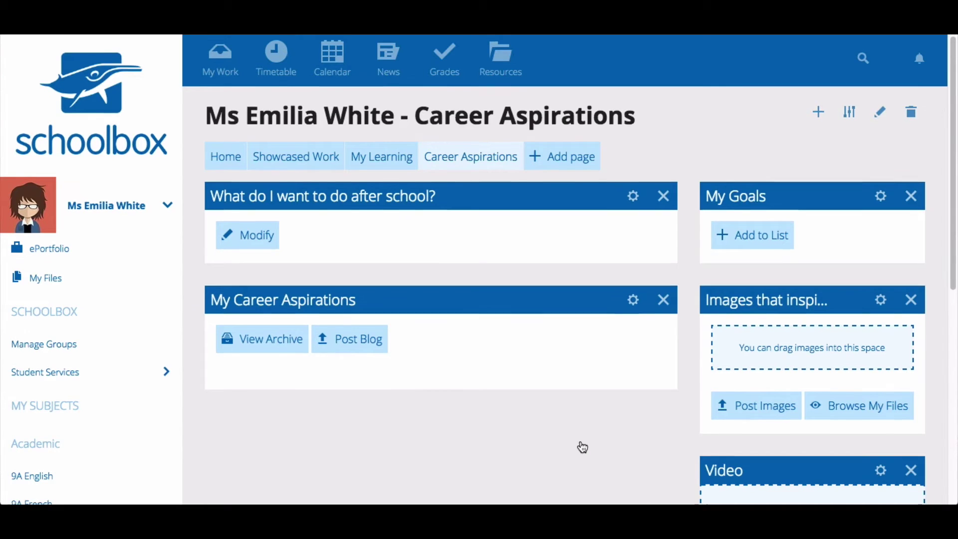
Step: Move the Video widget up, then delete it and confirm with Yes
scroll(583, 446, down, 2)
scroll(583, 445, down, 1)
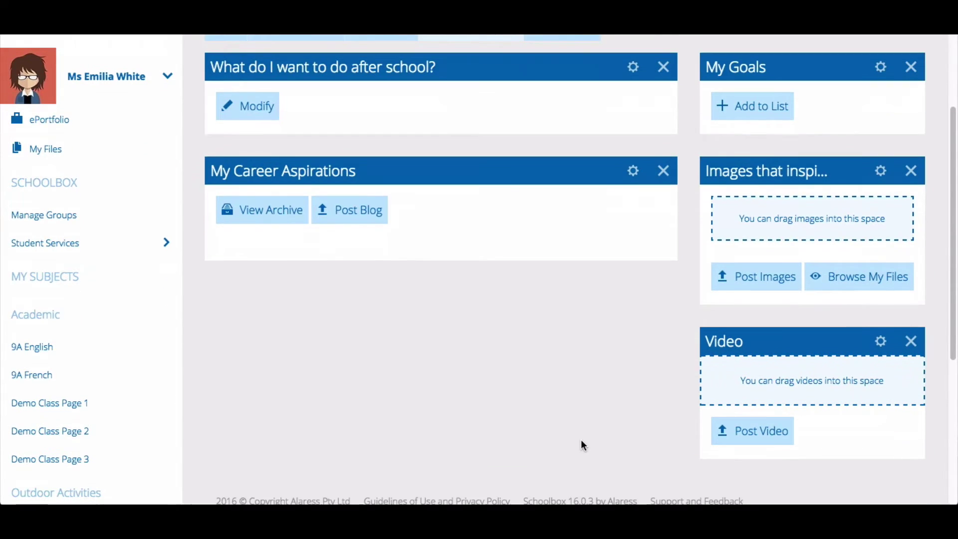
scroll(584, 444, up, 3)
scroll(582, 444, up, 2)
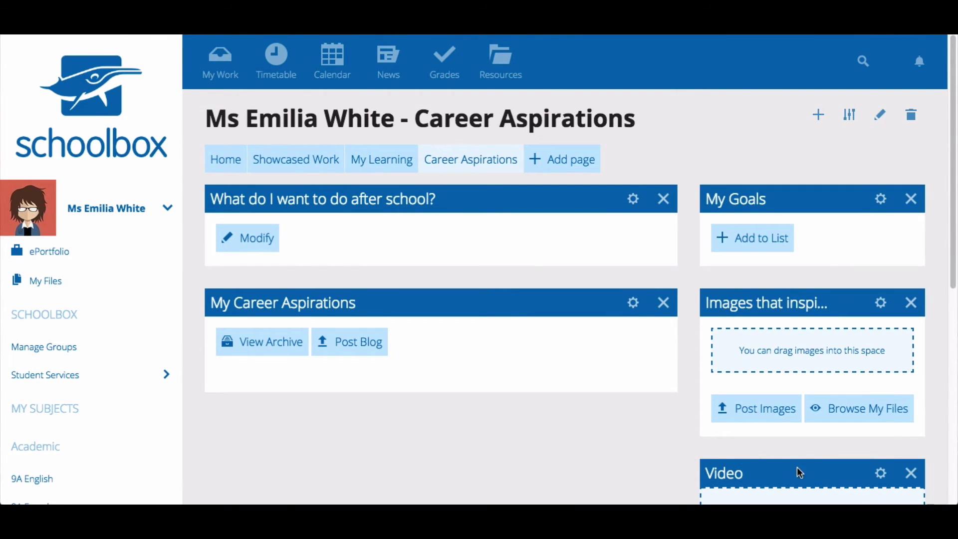
drag(800, 473, 411, 309)
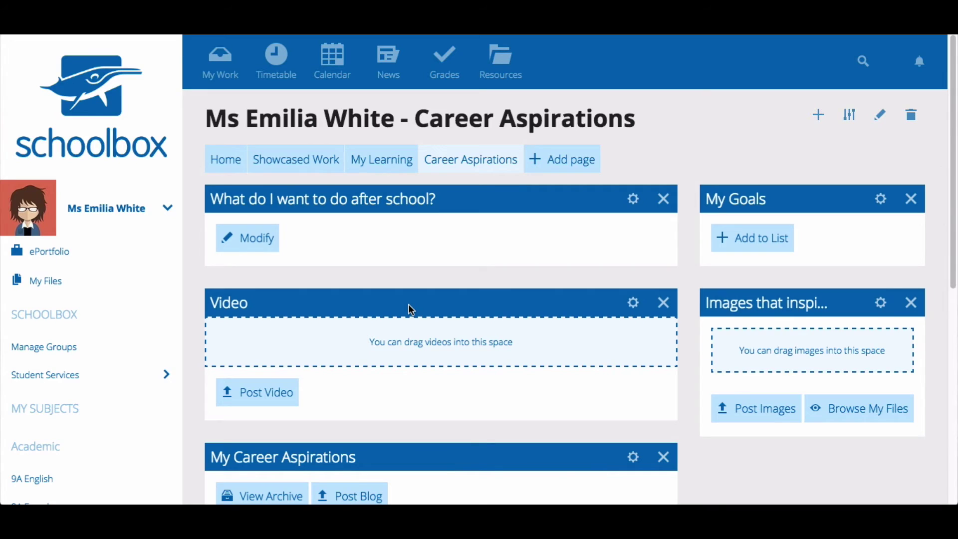
click(664, 303)
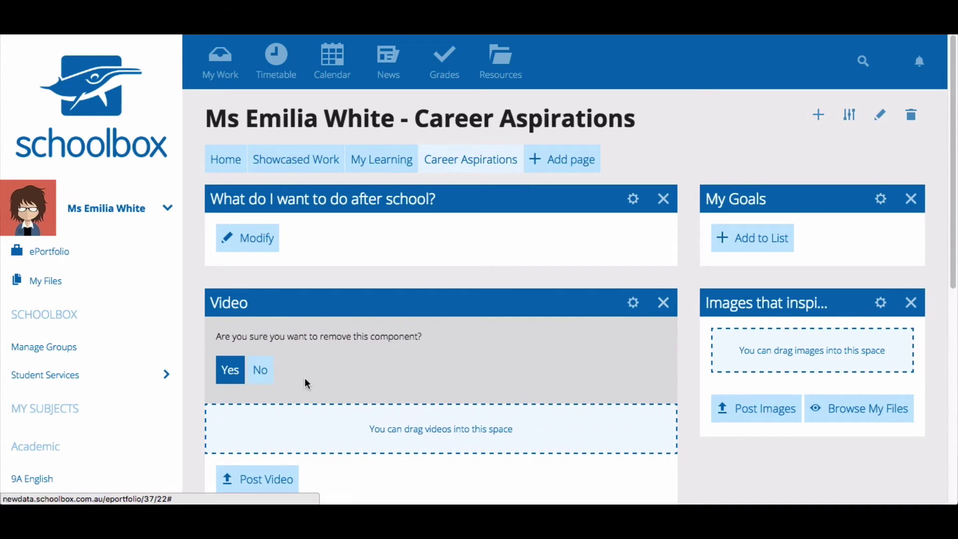
click(230, 374)
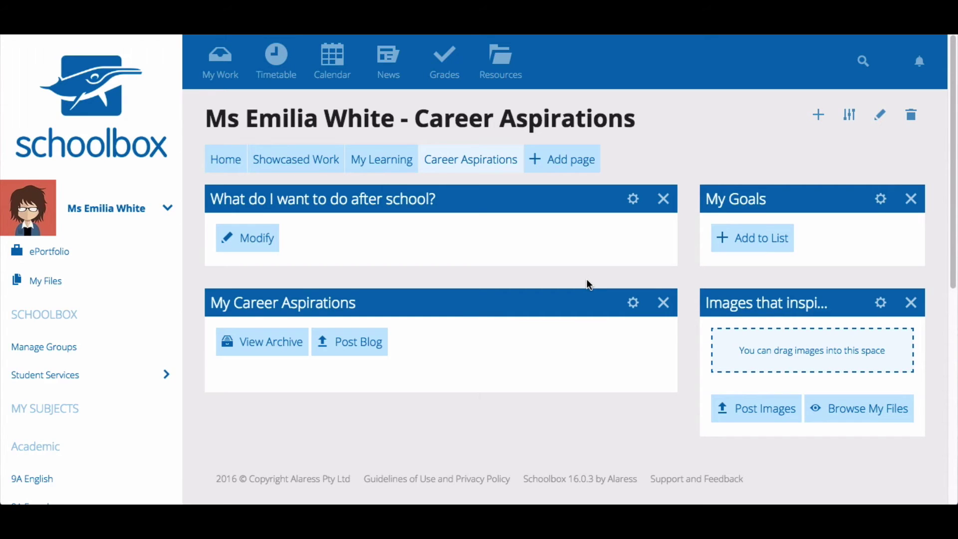
Step: Add a full-width 'What do I want to do after school?' component and a second My Goals list
click(820, 117)
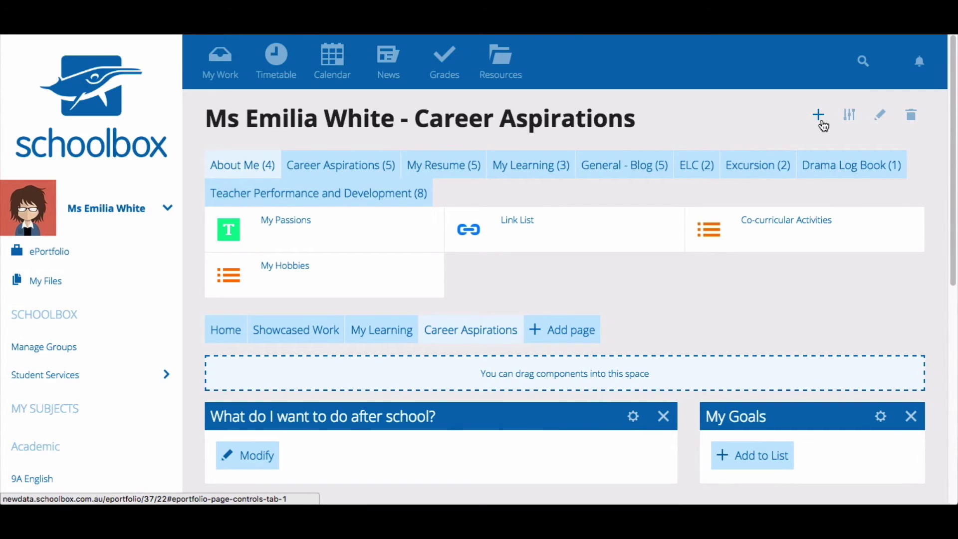
click(364, 165)
click(446, 165)
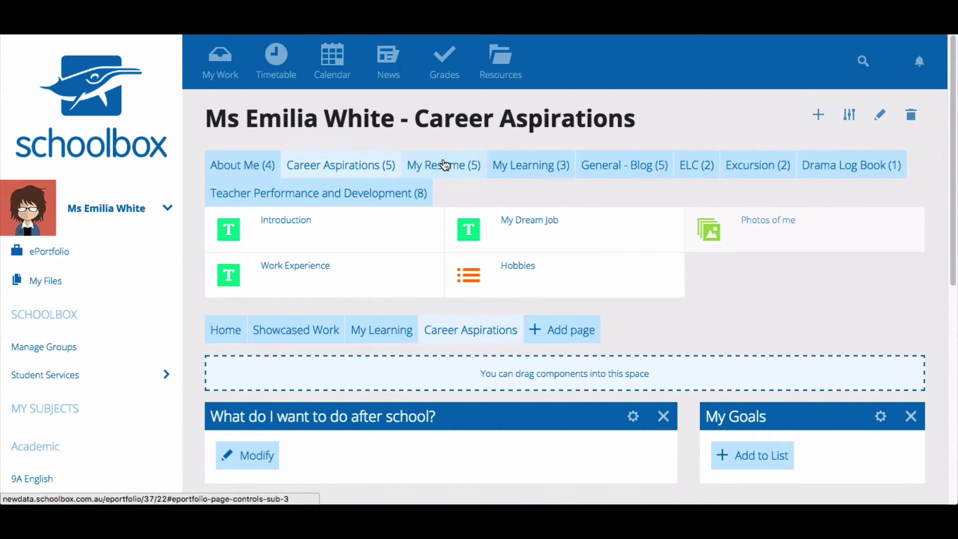
click(234, 166)
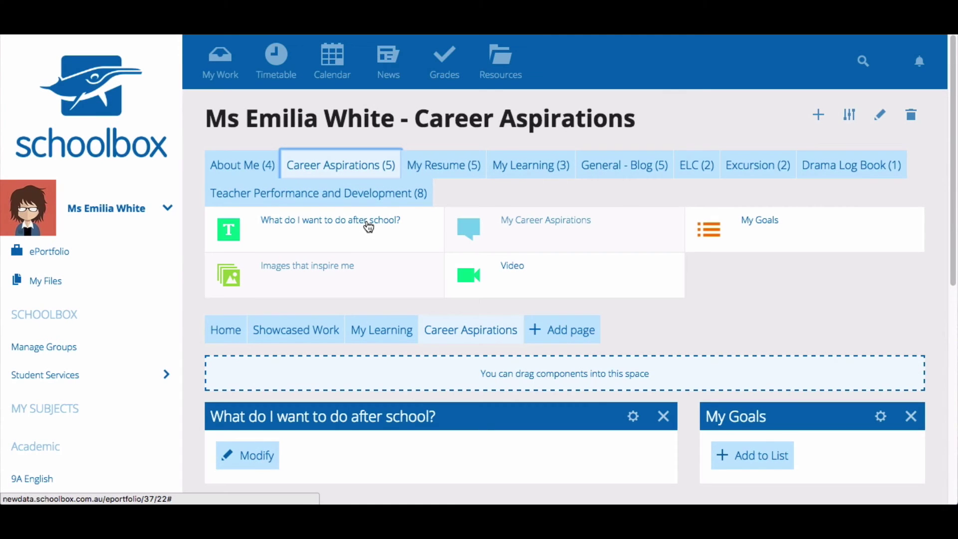
mouse_move(368, 227)
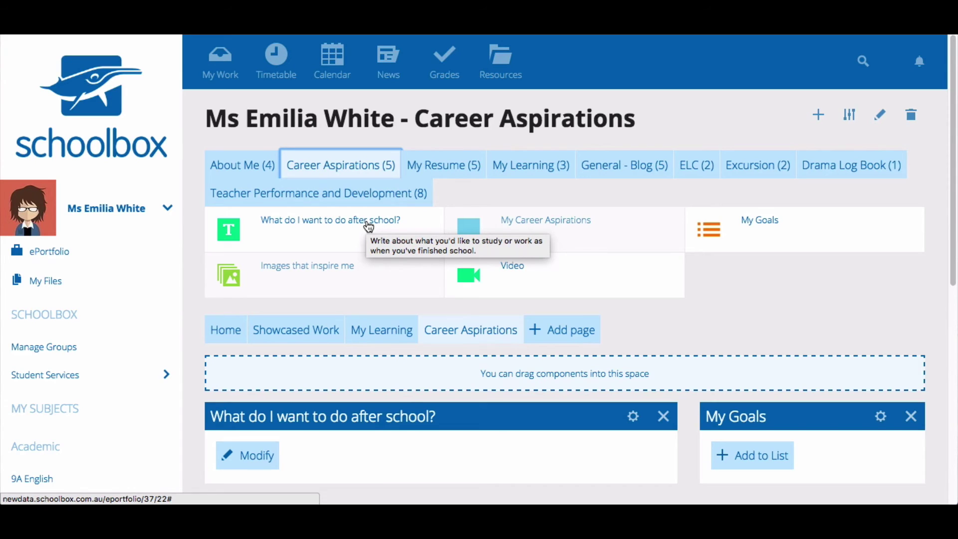
click(368, 227)
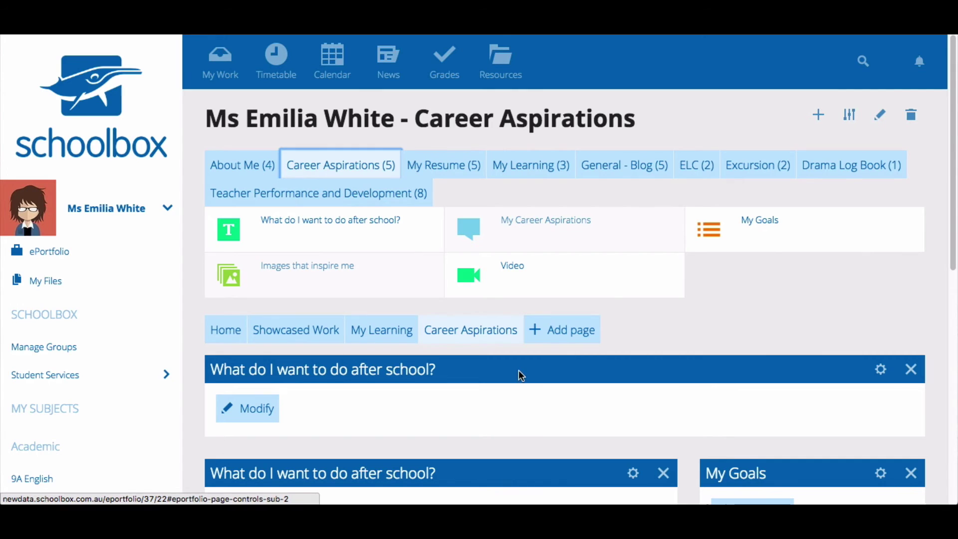
drag(757, 223, 780, 278)
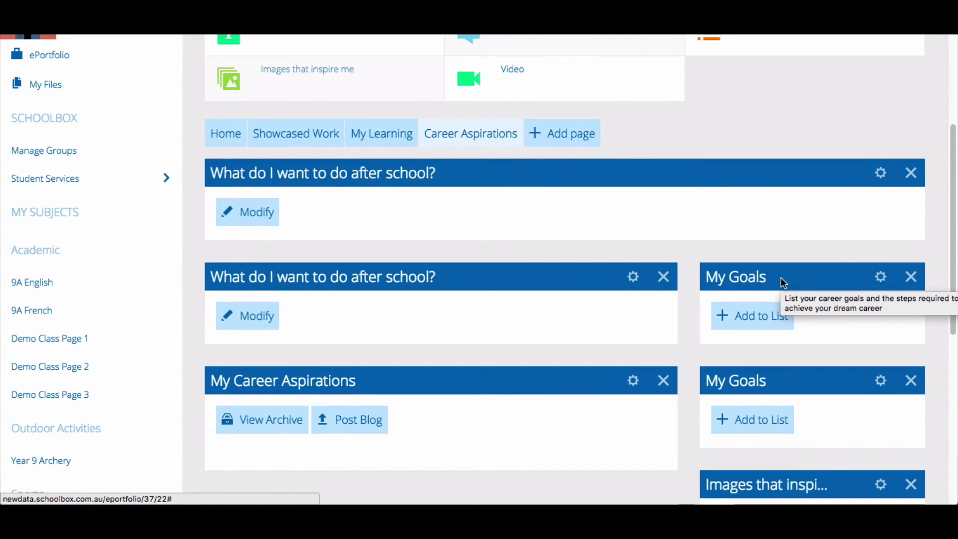
scroll(781, 278, up, 5)
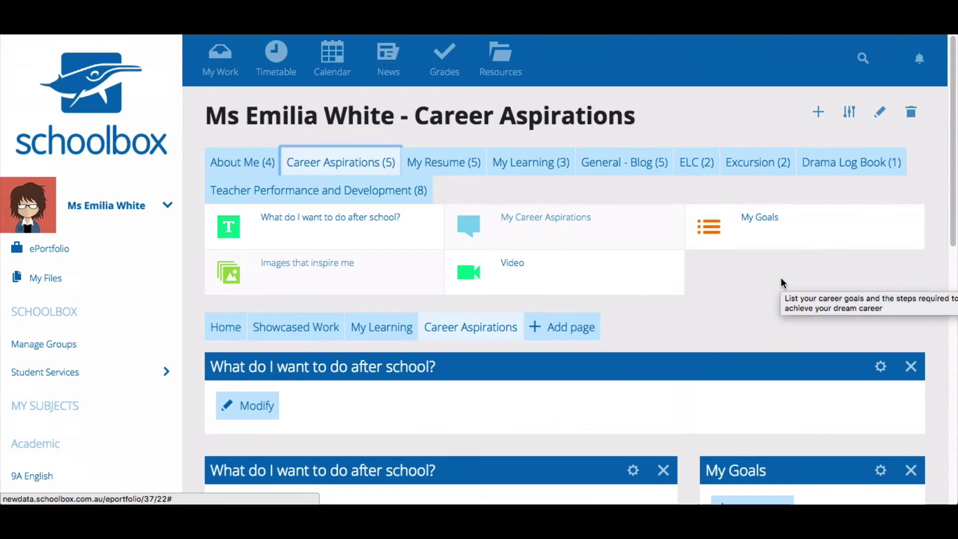
Step: In the column colour settings, turn off colouring for the left and right columns
click(850, 113)
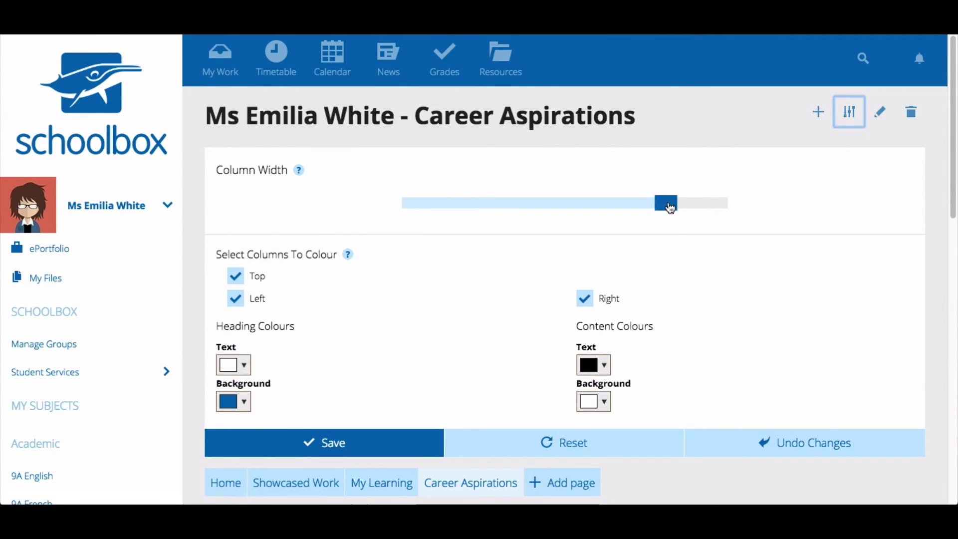
scroll(669, 221, down, 1)
scroll(669, 222, down, 2)
drag(664, 54, 567, 60)
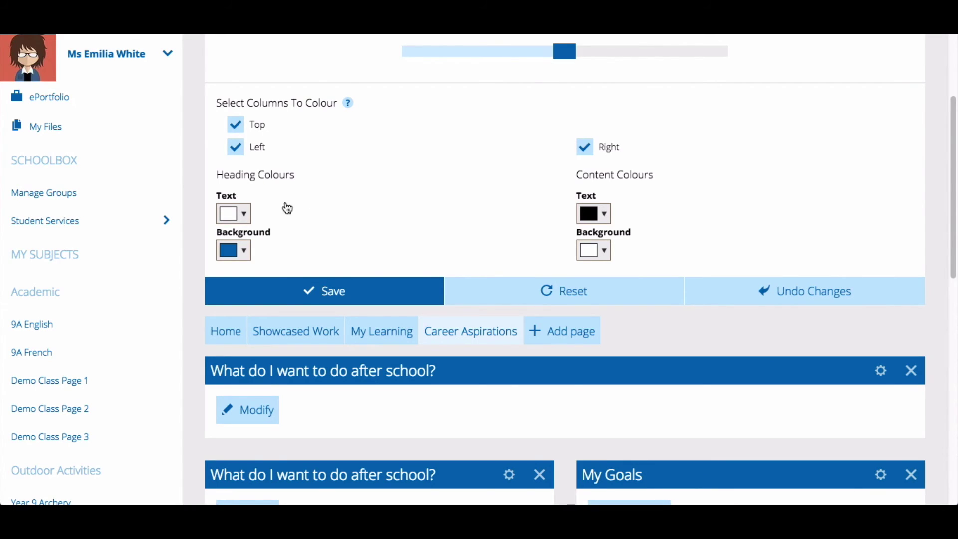
click(242, 149)
click(585, 149)
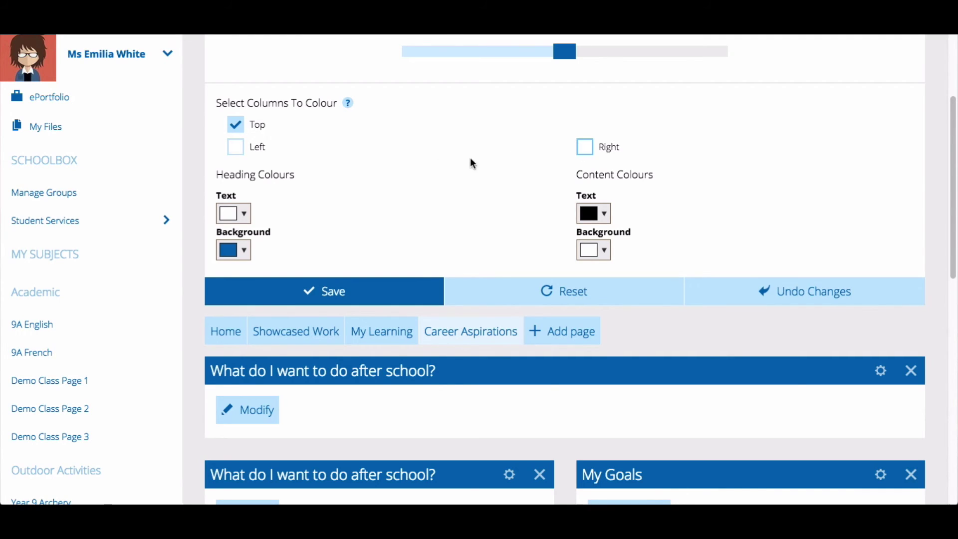
Step: Give the heading a dark green (#126022) background, keep content text black, and save
click(242, 215)
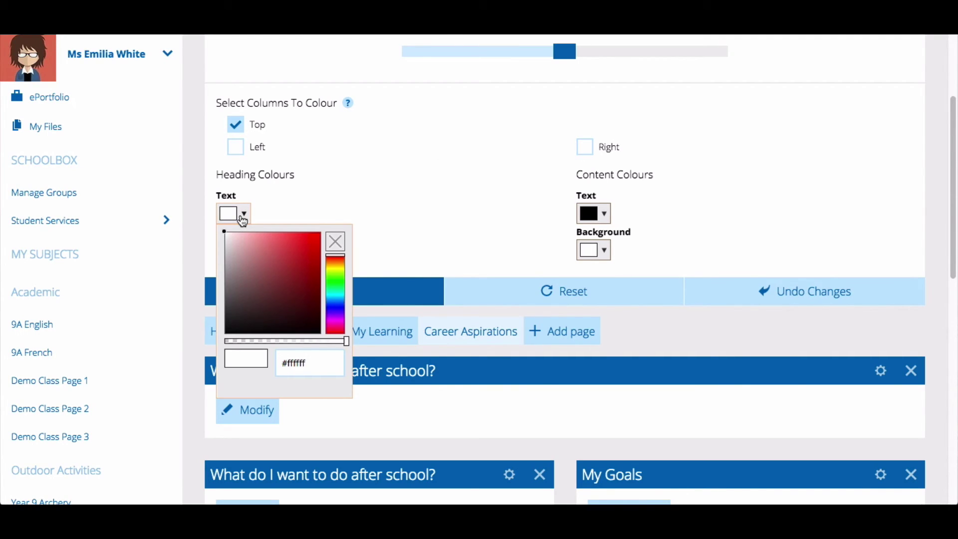
click(242, 216)
click(244, 250)
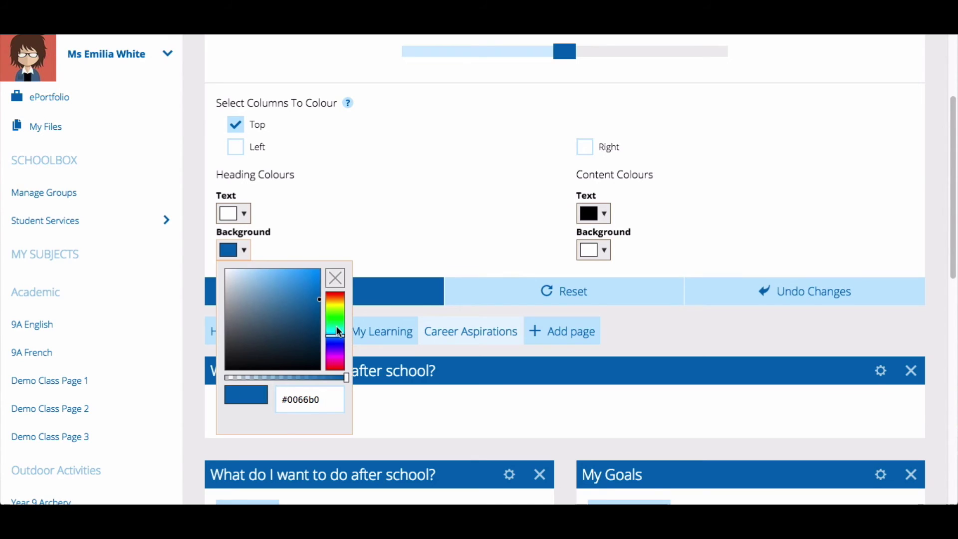
drag(336, 333, 336, 320)
click(300, 315)
click(302, 331)
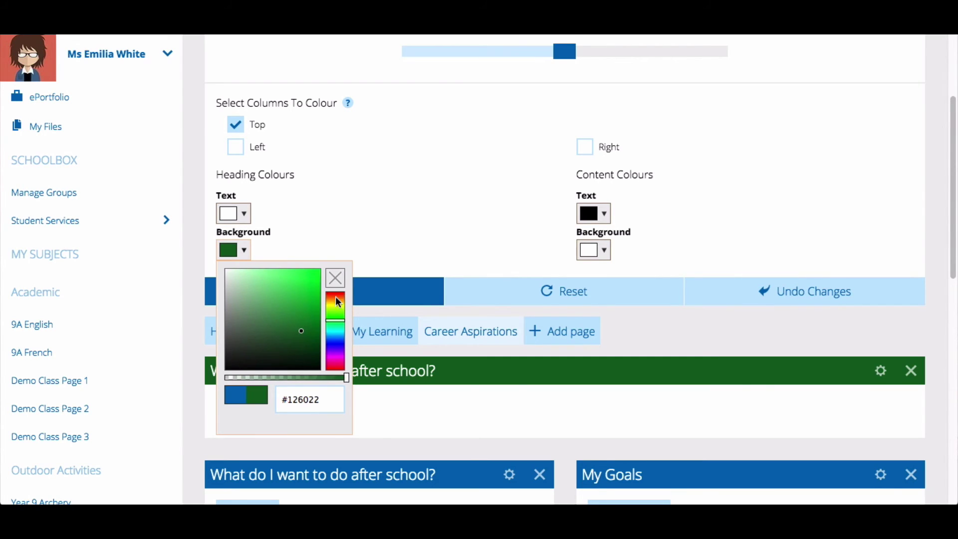
click(439, 214)
click(603, 215)
mouse_move(618, 238)
mouse_down()
mouse_move(619, 278)
mouse_move(663, 324)
mouse_move(630, 261)
mouse_move(648, 256)
mouse_up()
click(734, 208)
click(351, 295)
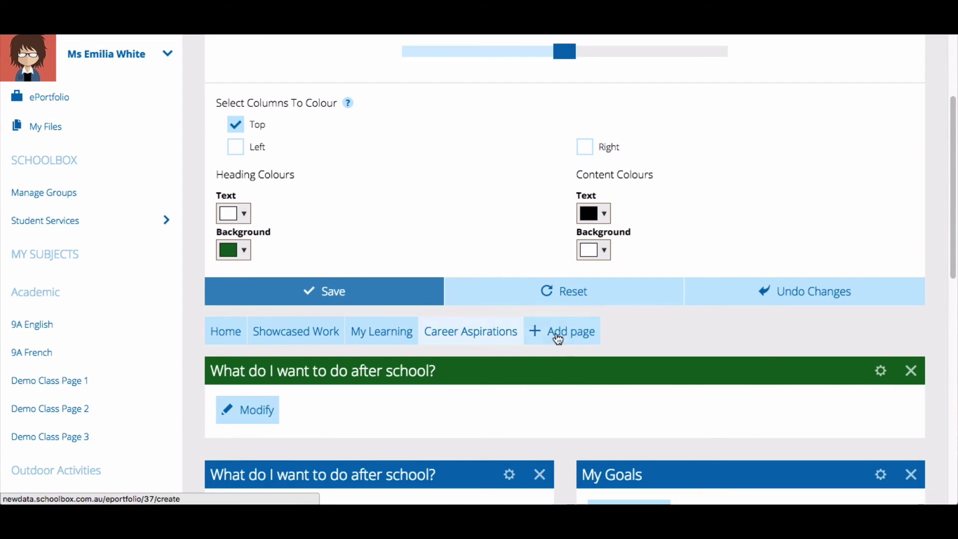
scroll(864, 156, up, 3)
Step: Add the item 'Do my best in all my subjects' to the first My Goals list
click(850, 98)
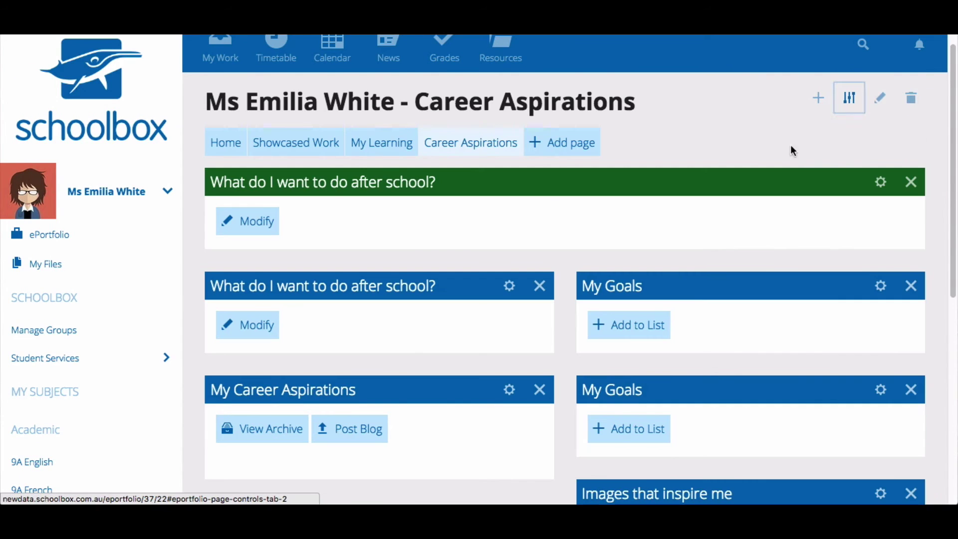
scroll(384, 340, down, 1)
scroll(411, 349, down, 1)
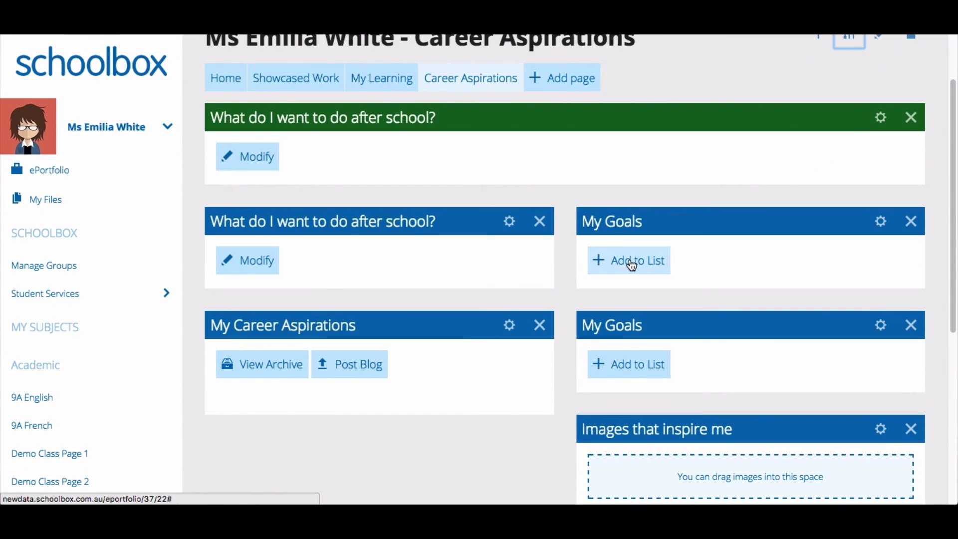
click(655, 268)
click(651, 275)
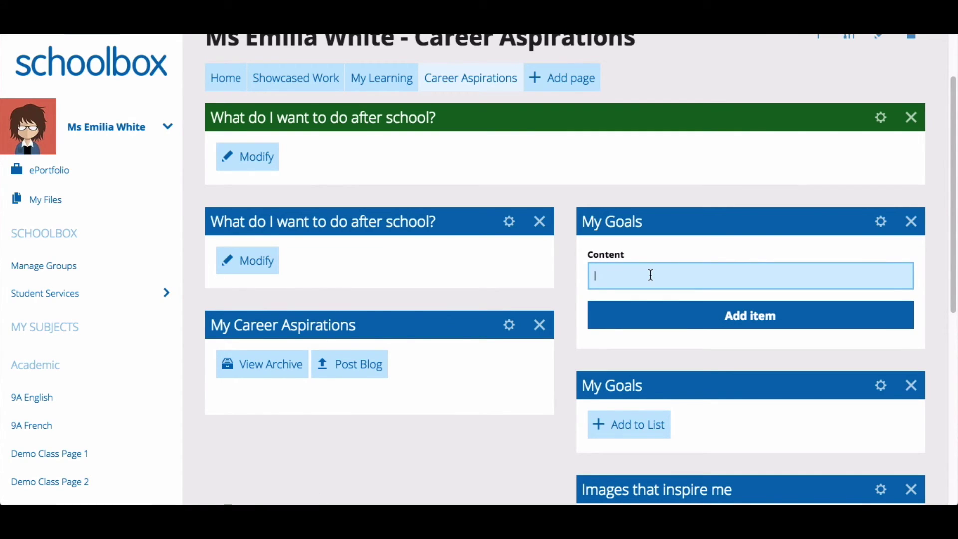
text(Do my best in all my subjects)
click(809, 319)
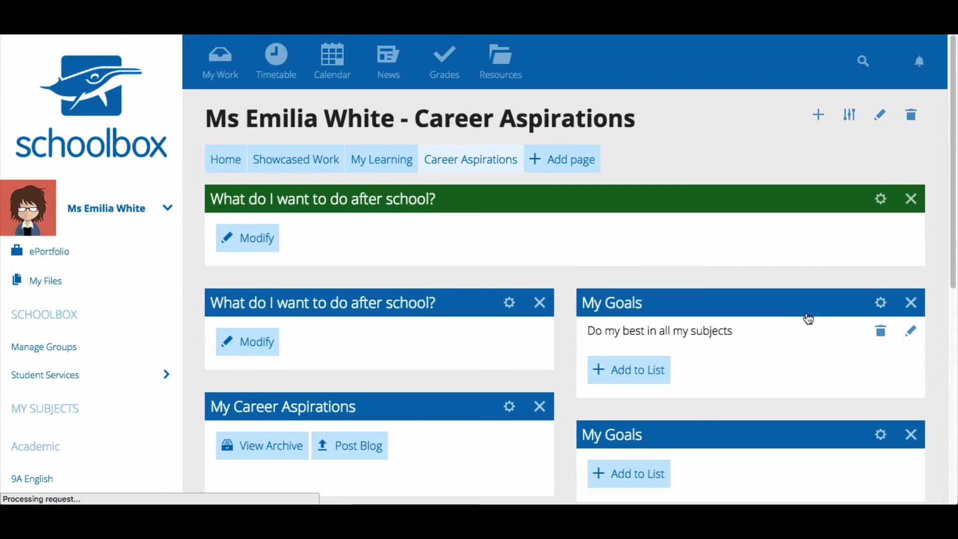
Step: Change the My Goals List Title to 'What I want to achieve this year at school'
click(882, 304)
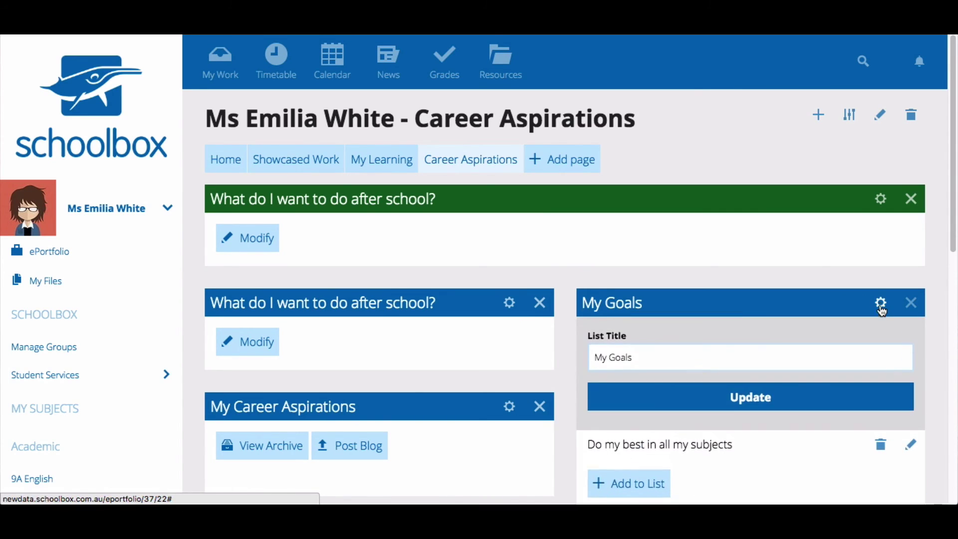
drag(656, 358, 556, 352)
text(What)
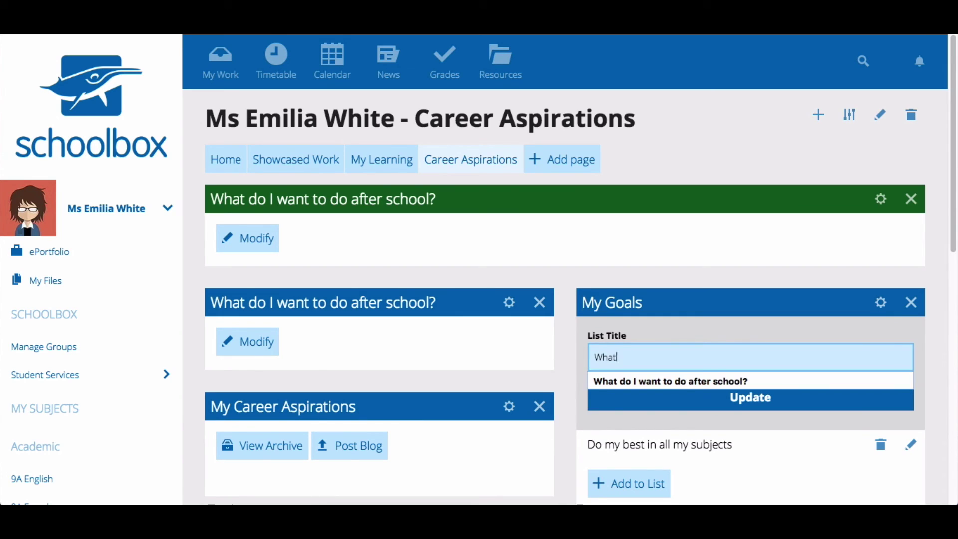
text( I want to achieve this year at school)
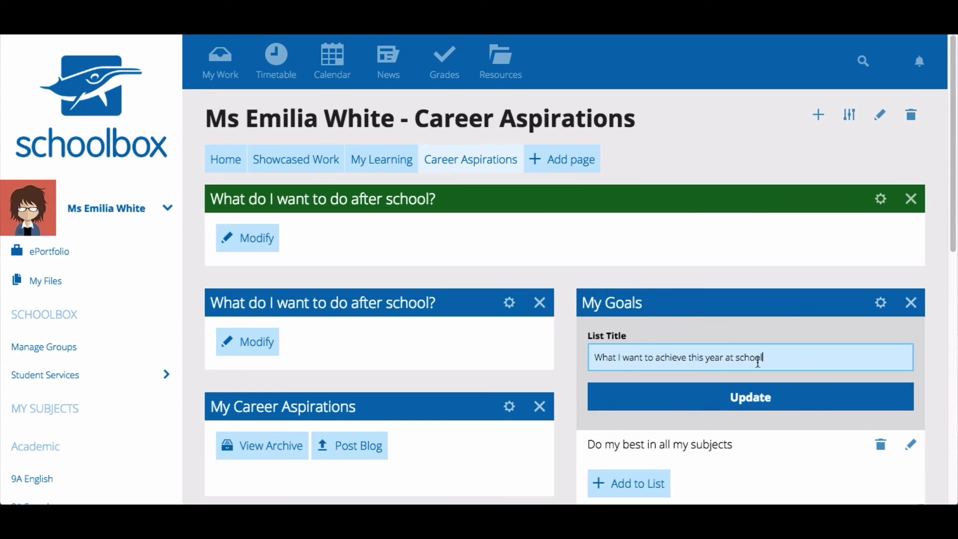
click(828, 407)
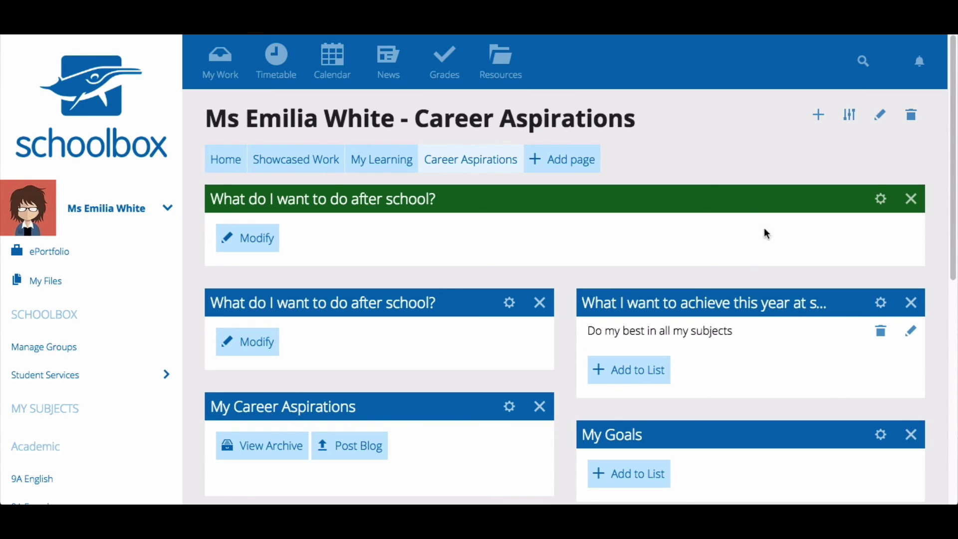
Step: Add the 58% 'Present a scene of Romeo and Juliet' result from the 9A English grades to the portfolio showcase
click(456, 85)
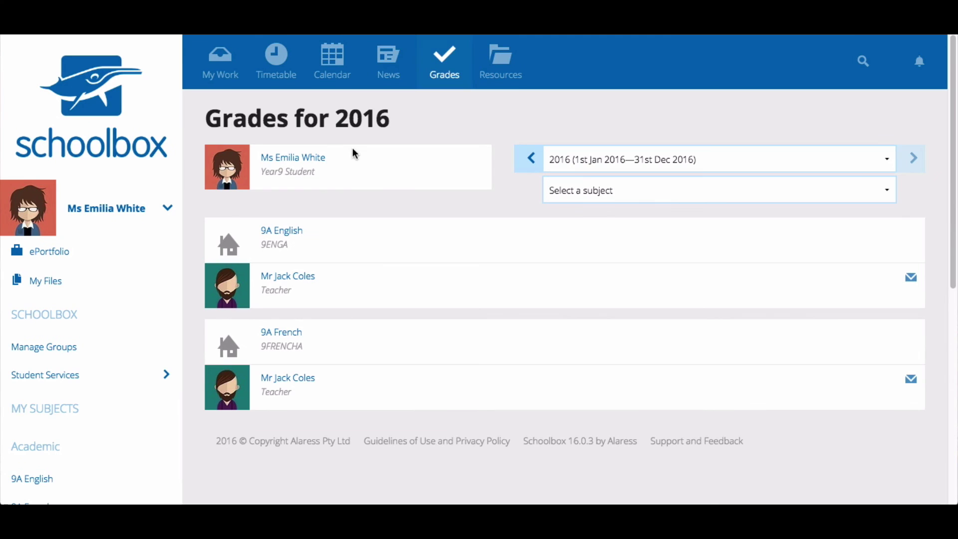
click(288, 231)
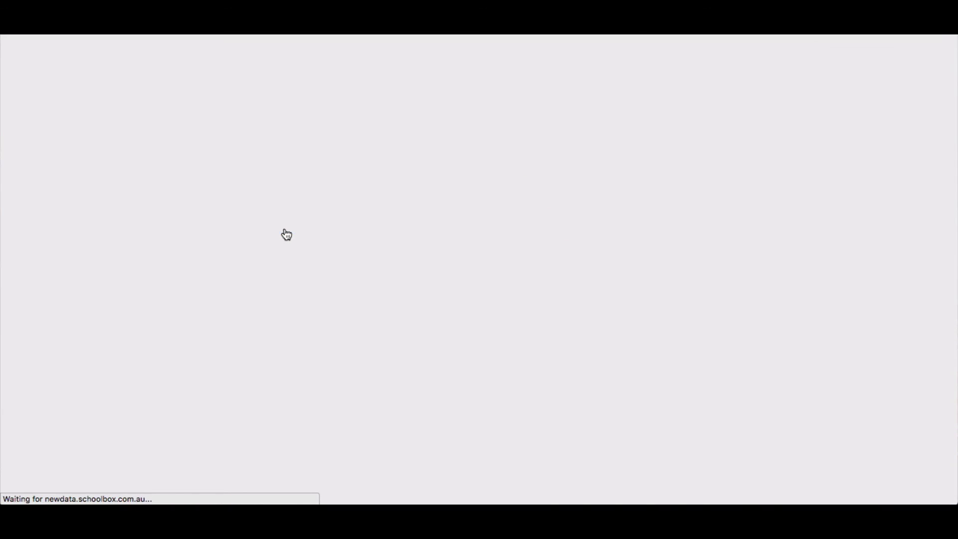
scroll(827, 325, down, 7)
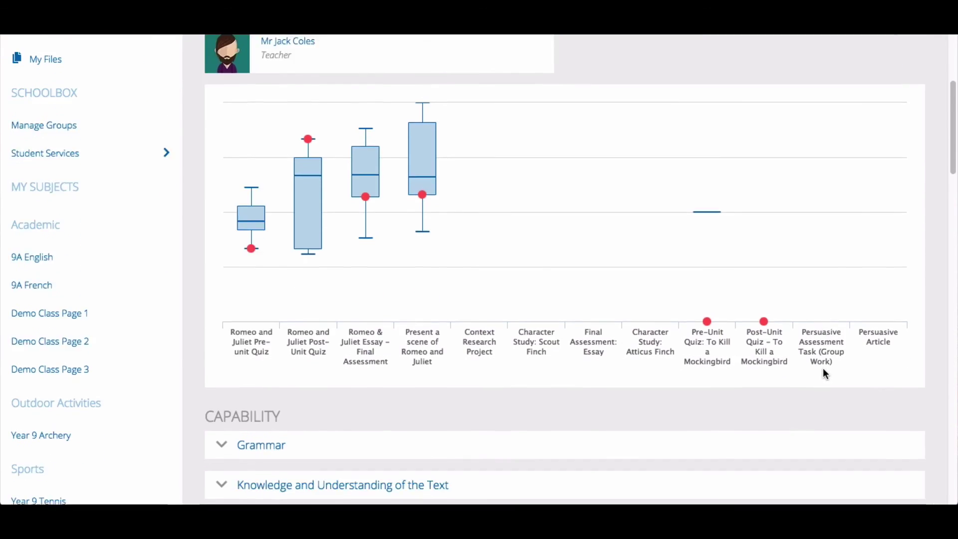
scroll(822, 394, down, 6)
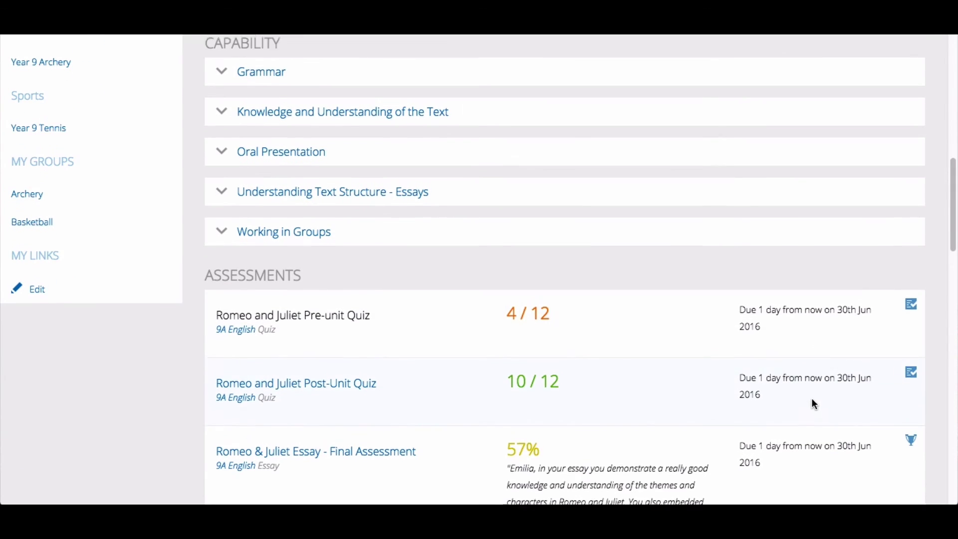
scroll(813, 404, down, 6)
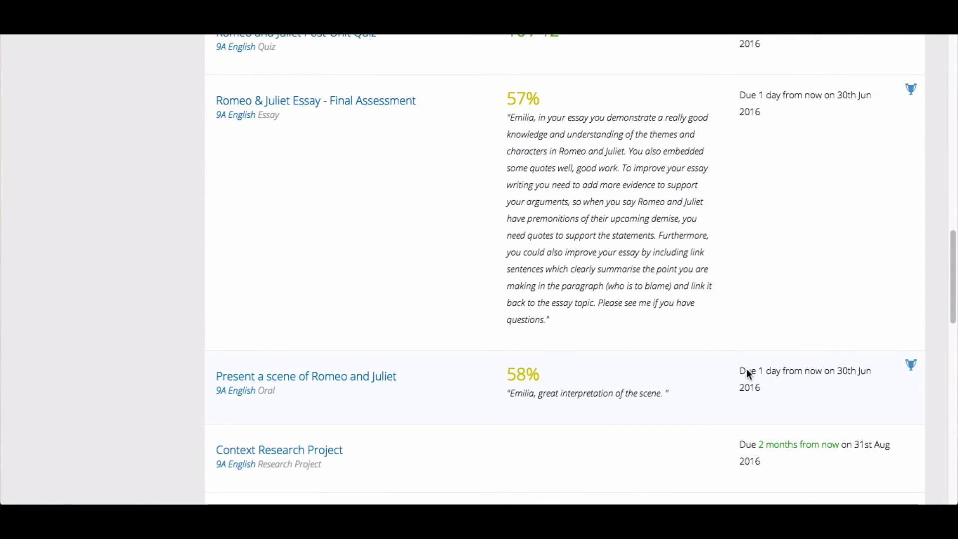
click(918, 372)
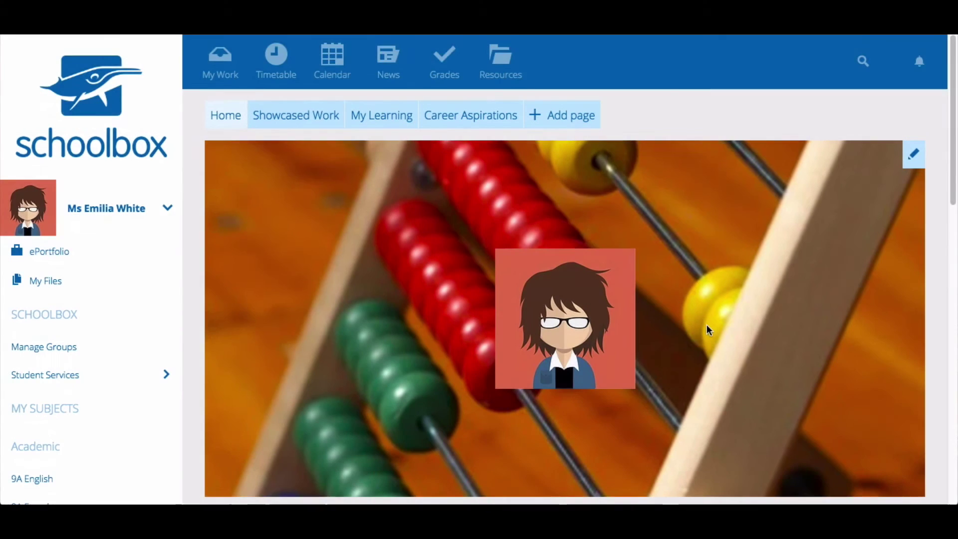
scroll(642, 400, down, 5)
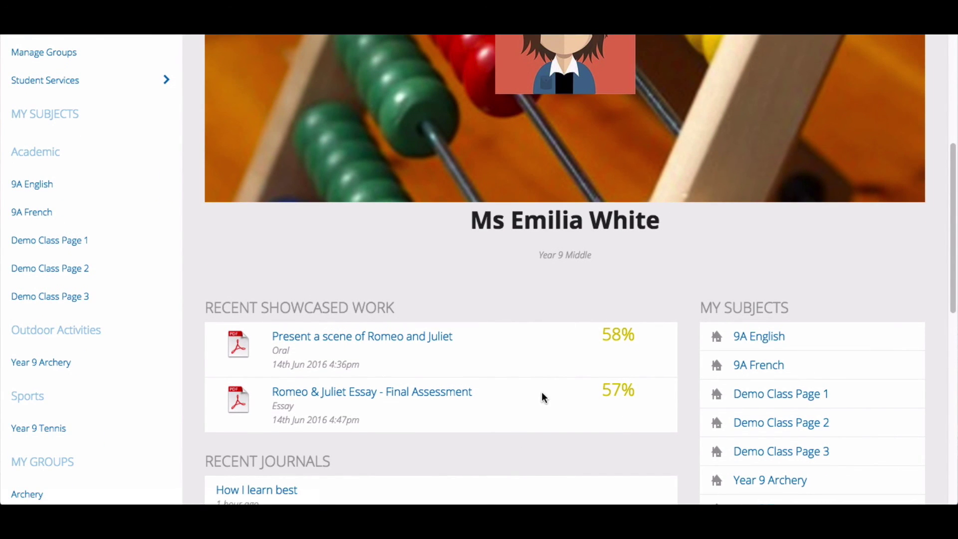
Step: View the Showcased Work page listing the 9A English essay (57%) and Romeo and Juliet scene (58%)
scroll(543, 395, up, 5)
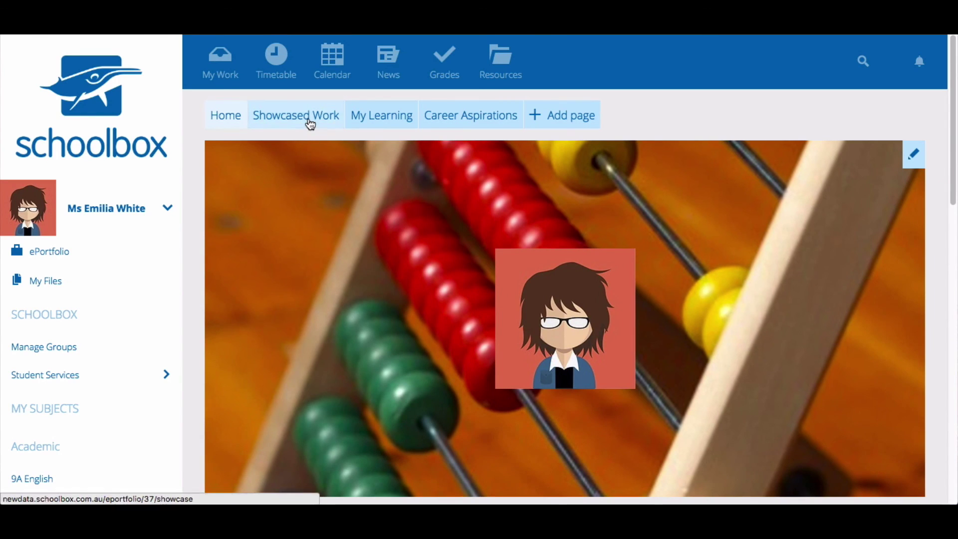
click(308, 120)
scroll(549, 279, down, 1)
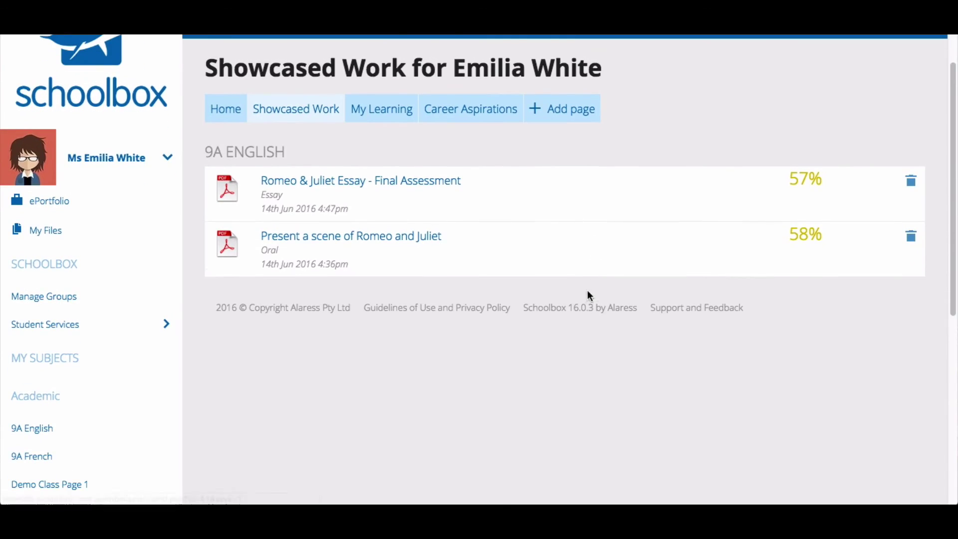